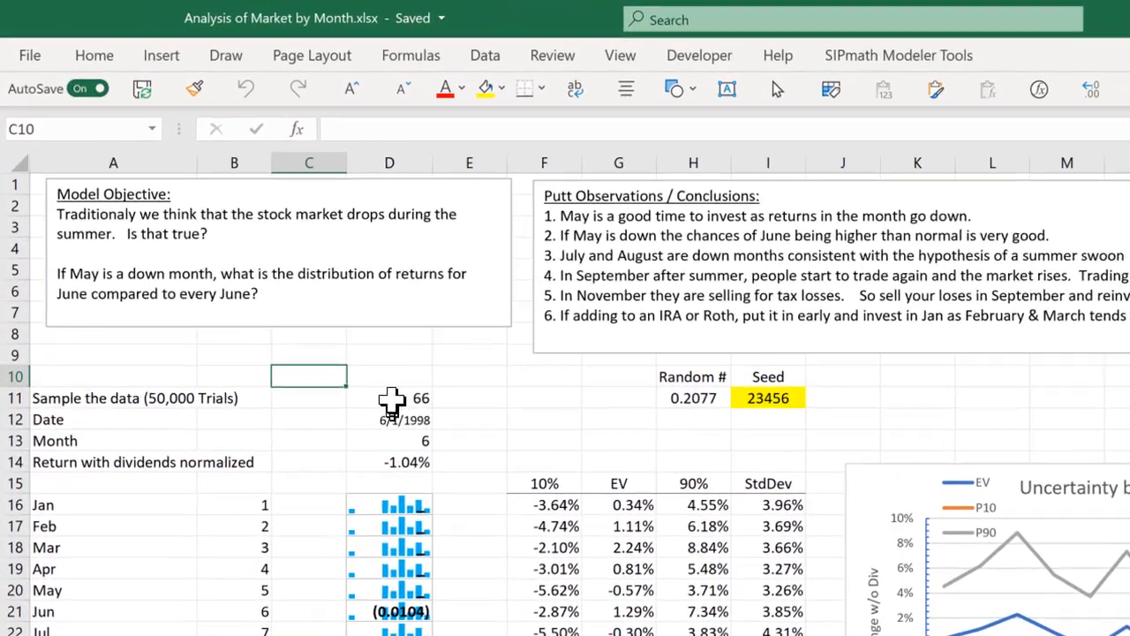
Examine the SPY sheet's dates, the monthly return formula, and the final numbered rows of the price history
click(274, 278)
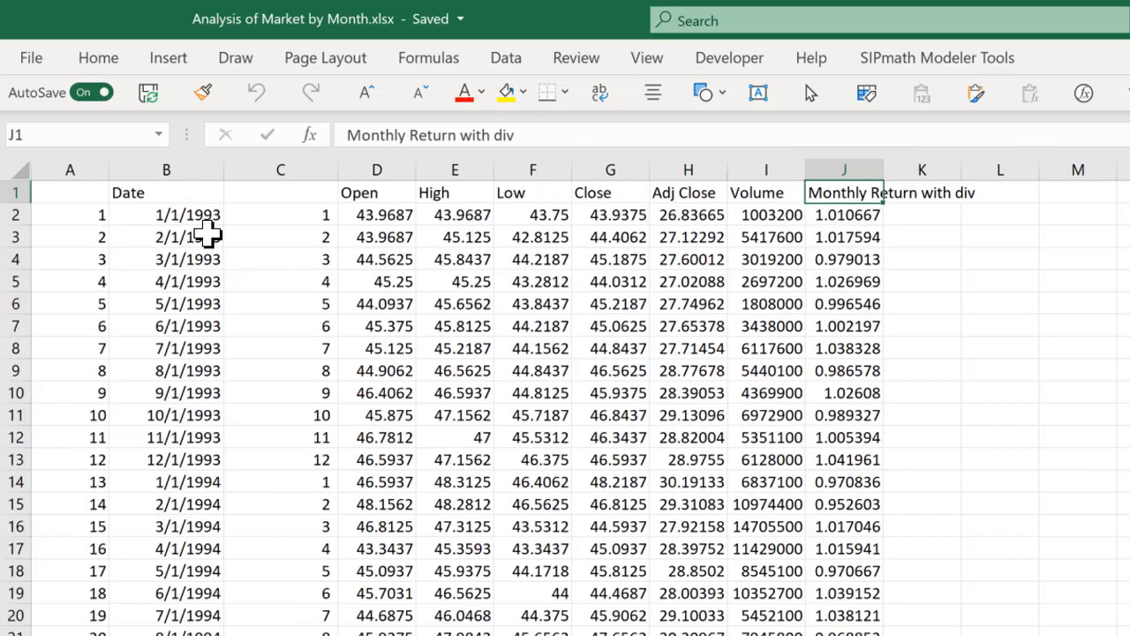
click(186, 214)
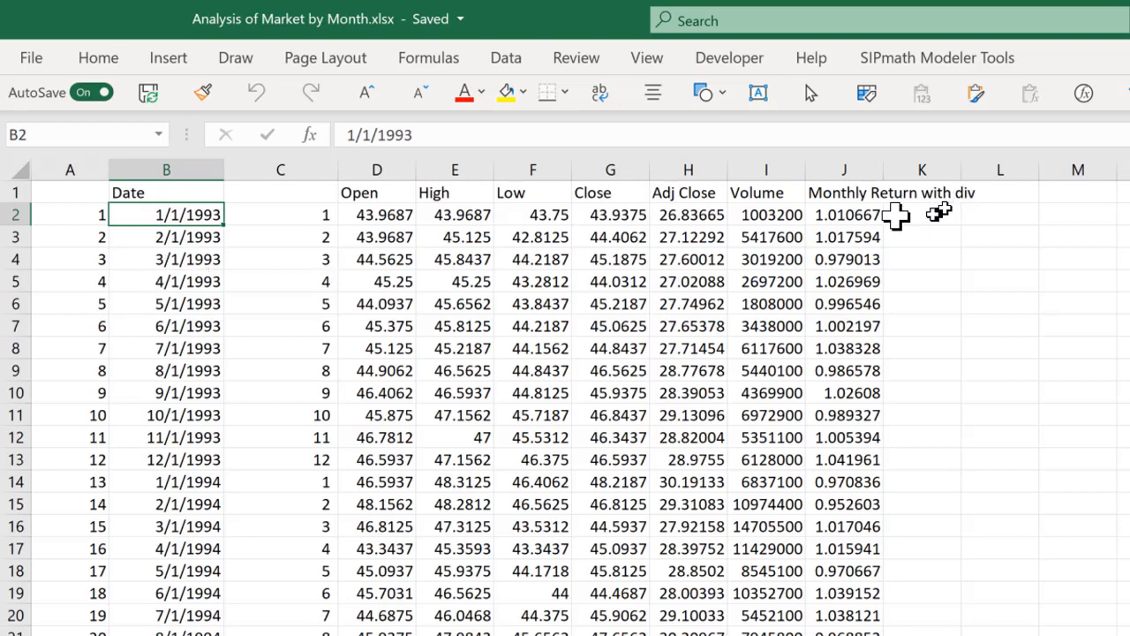
click(856, 213)
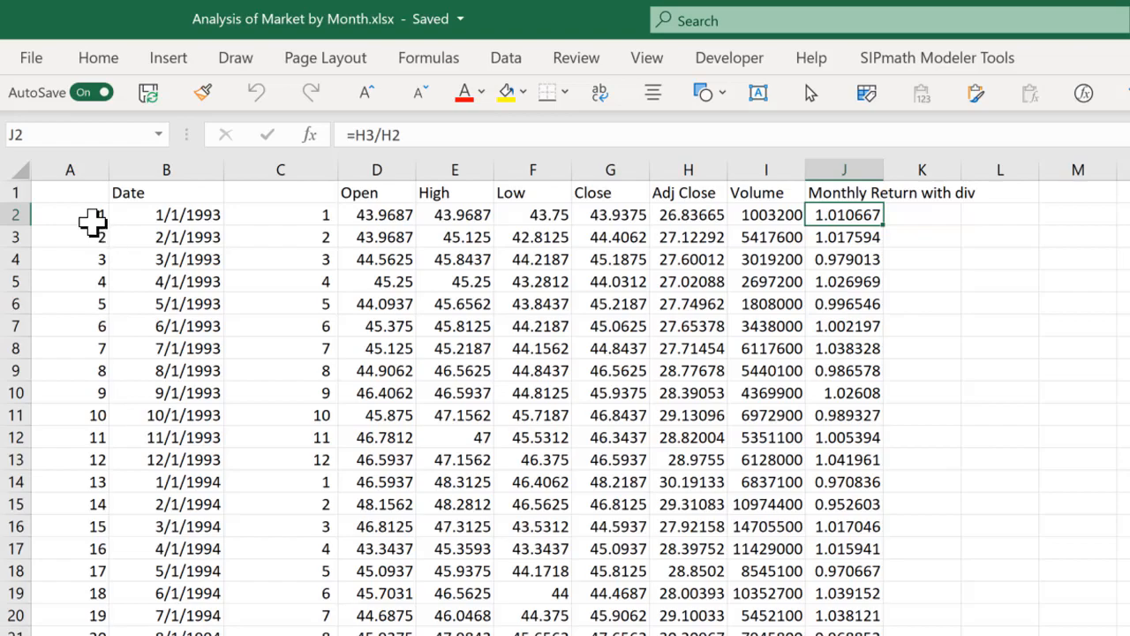
click(92, 221)
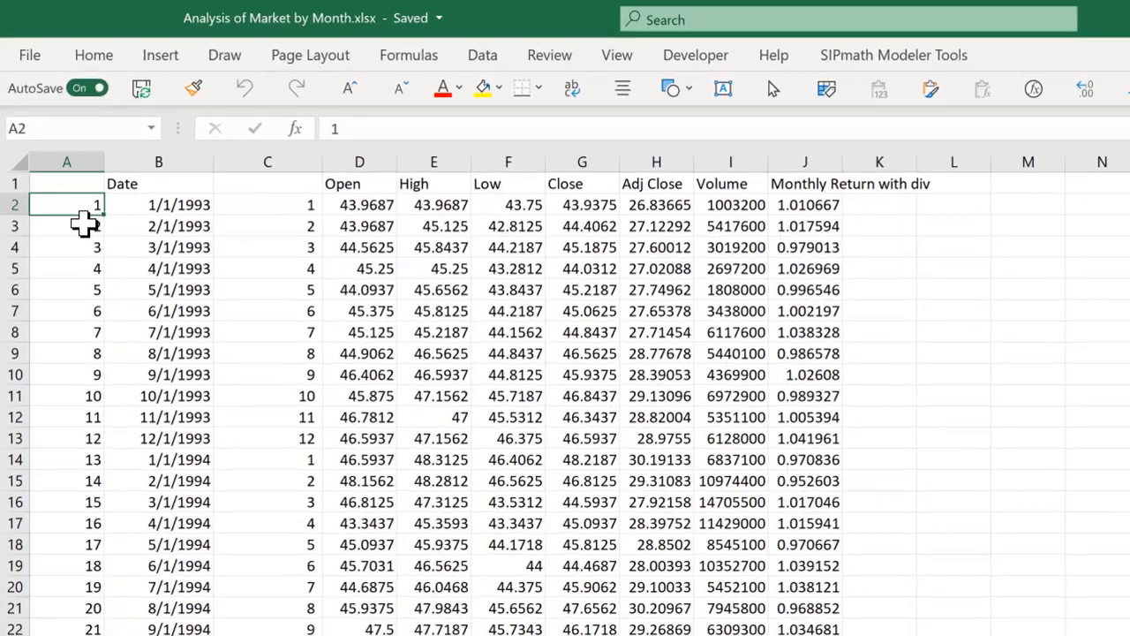
key(ctrl+Down)
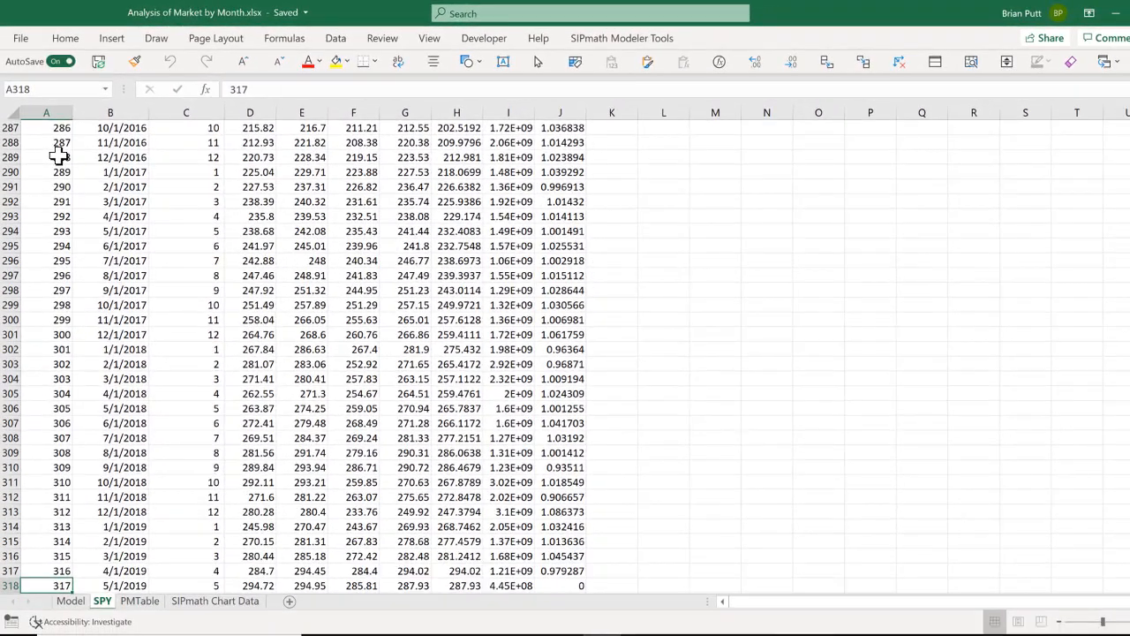
key(Up)
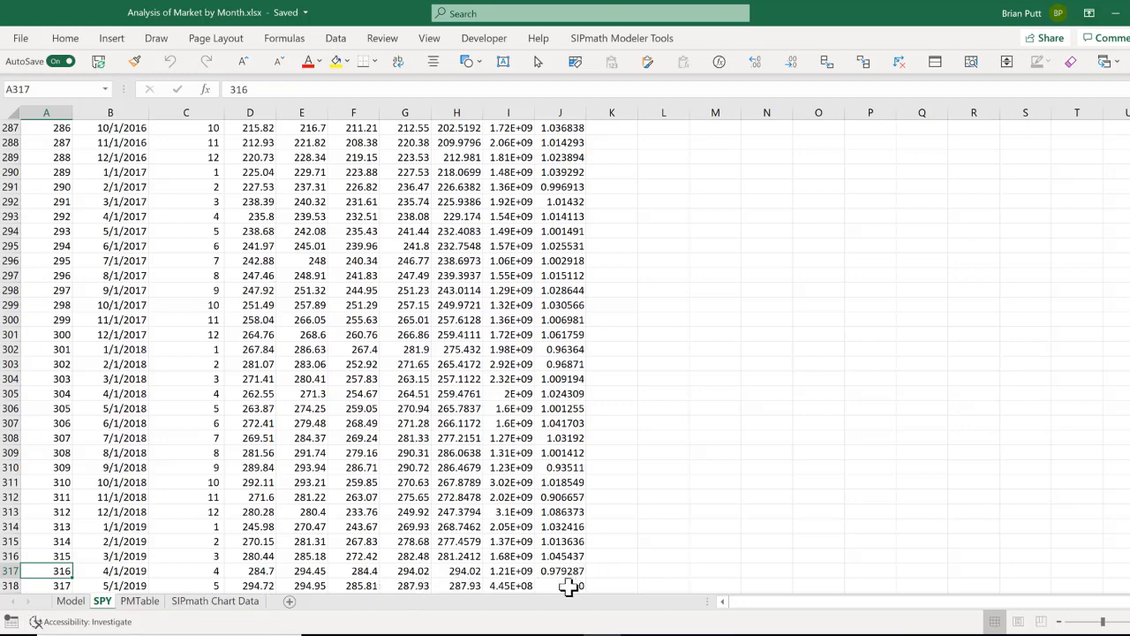
Examine the Model sheet's formulas for date, month, normalized return with dividends, and the monthly IF results
click(71, 601)
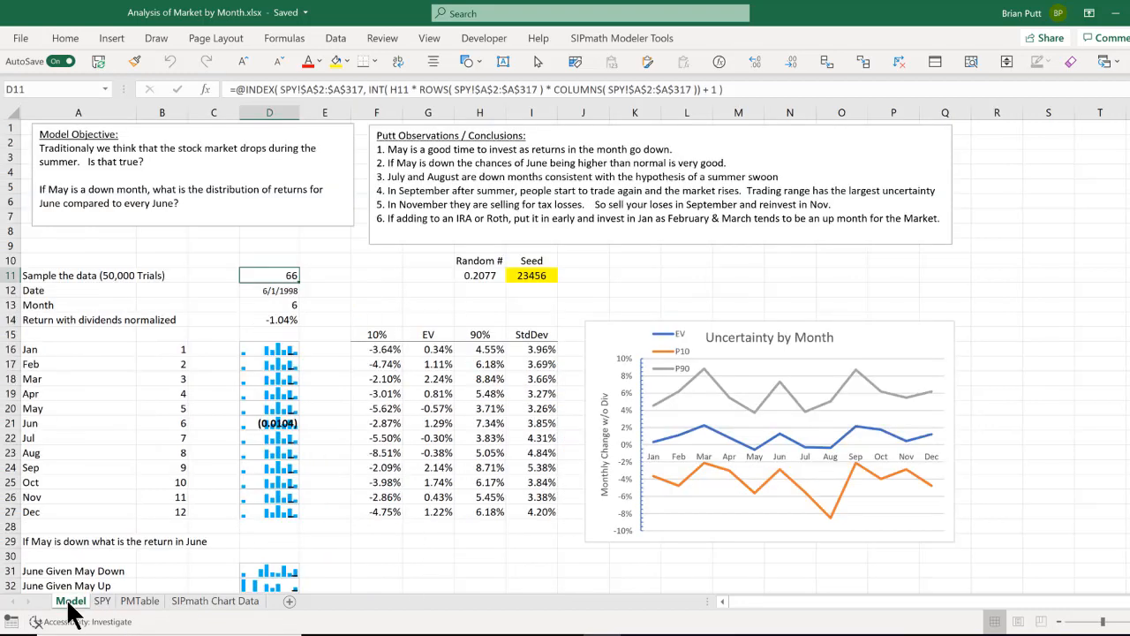
click(252, 294)
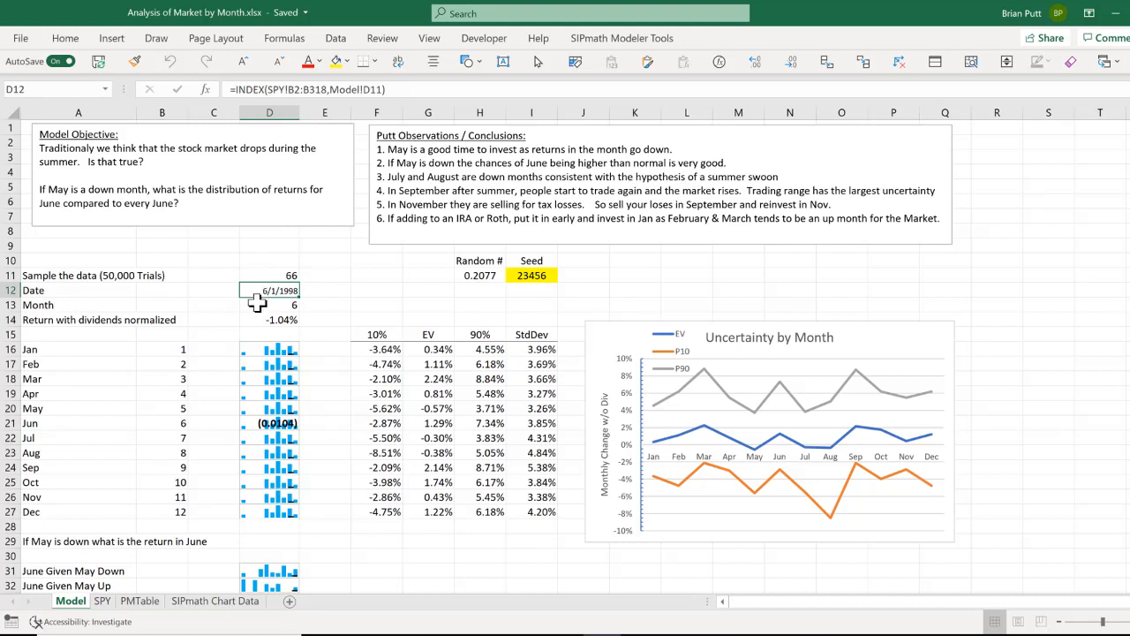
click(256, 302)
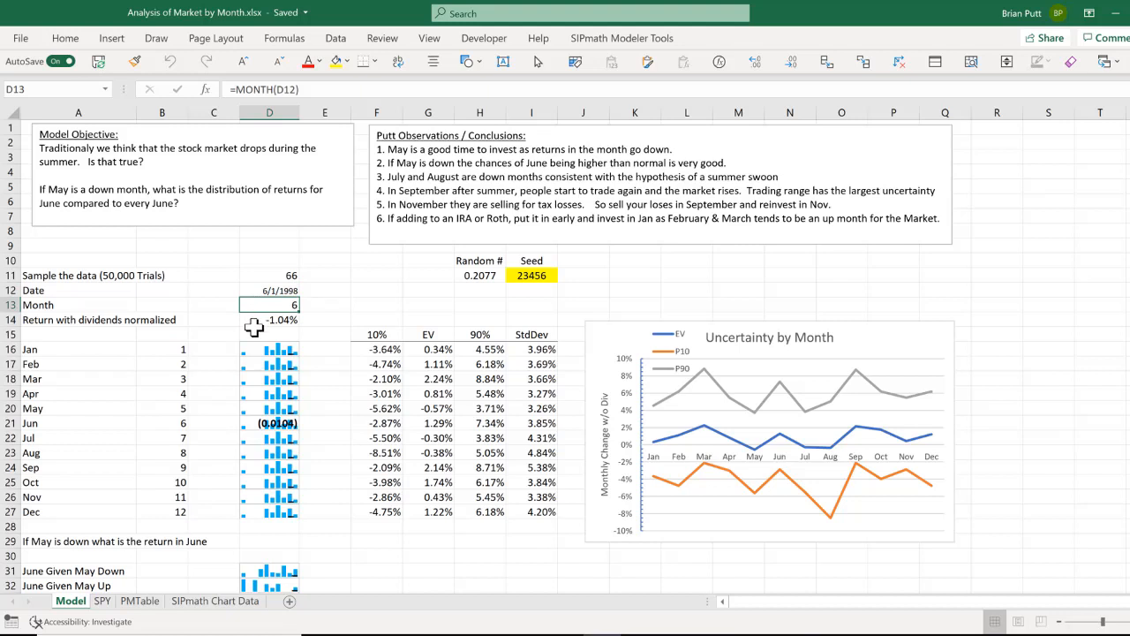
click(256, 319)
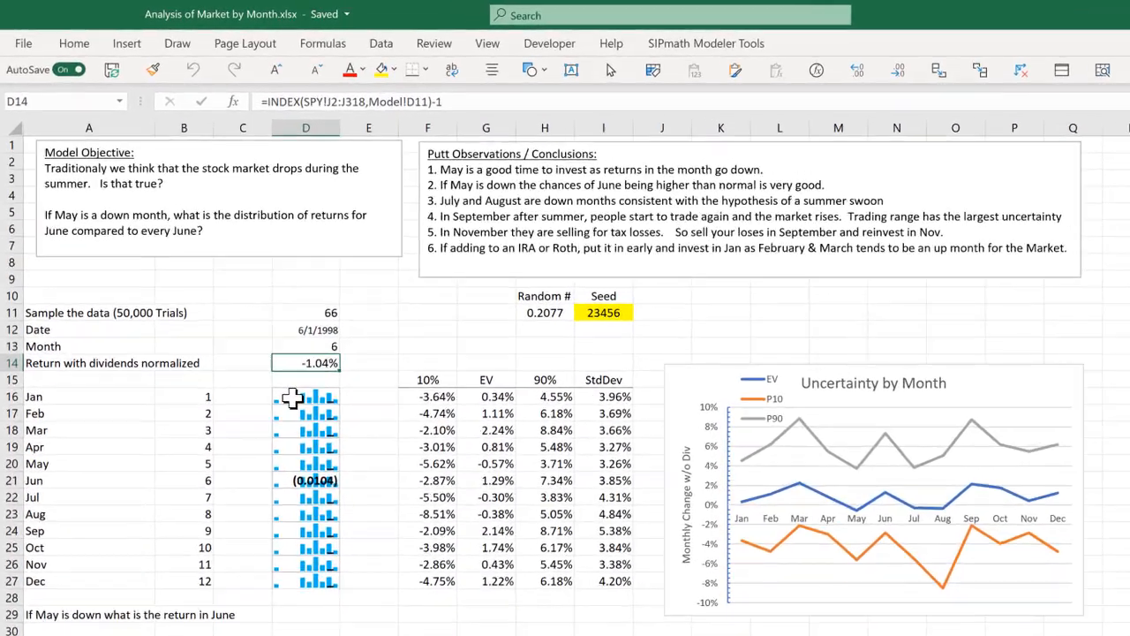
click(263, 355)
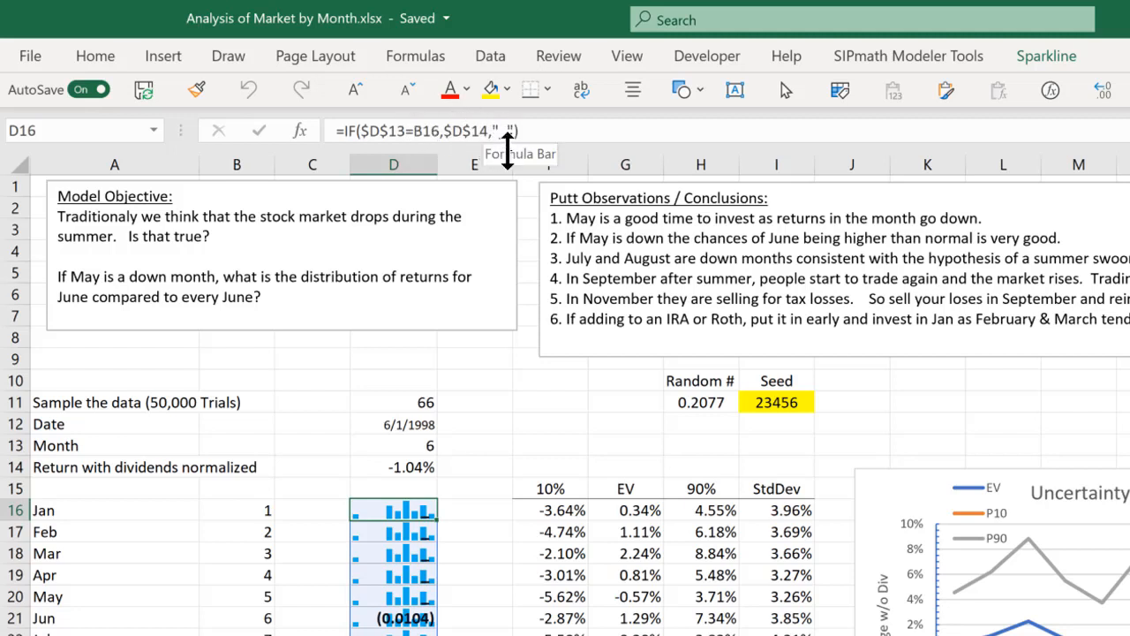
key(Return)
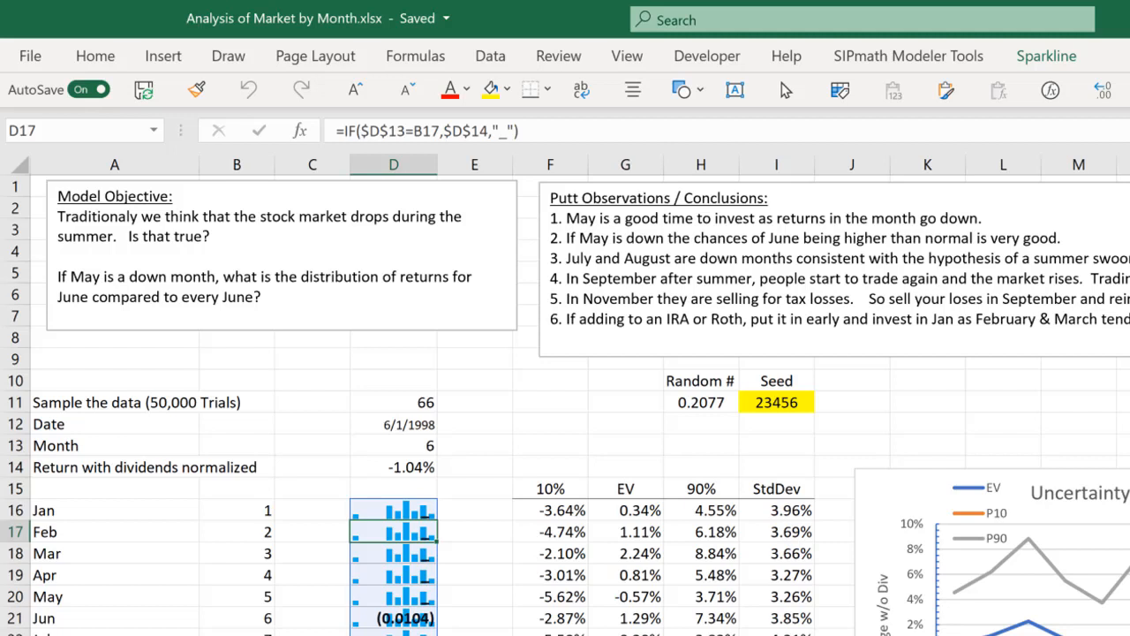
click(526, 450)
Clear the SIPmath output definition from January's cell D16 on the Model sheet
click(384, 506)
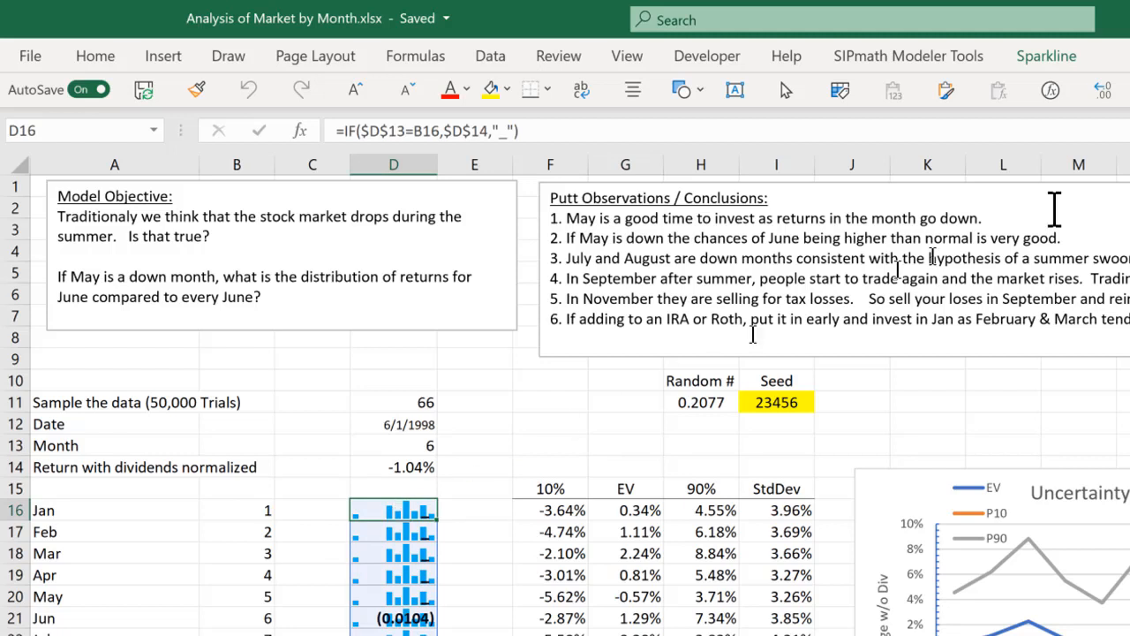
click(930, 62)
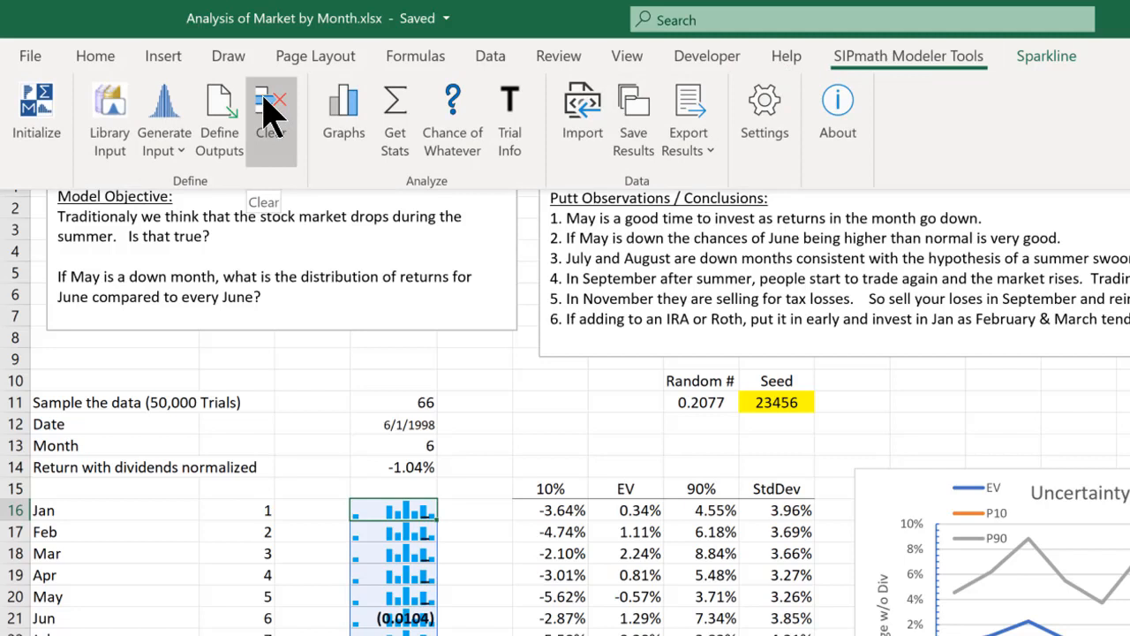
click(269, 110)
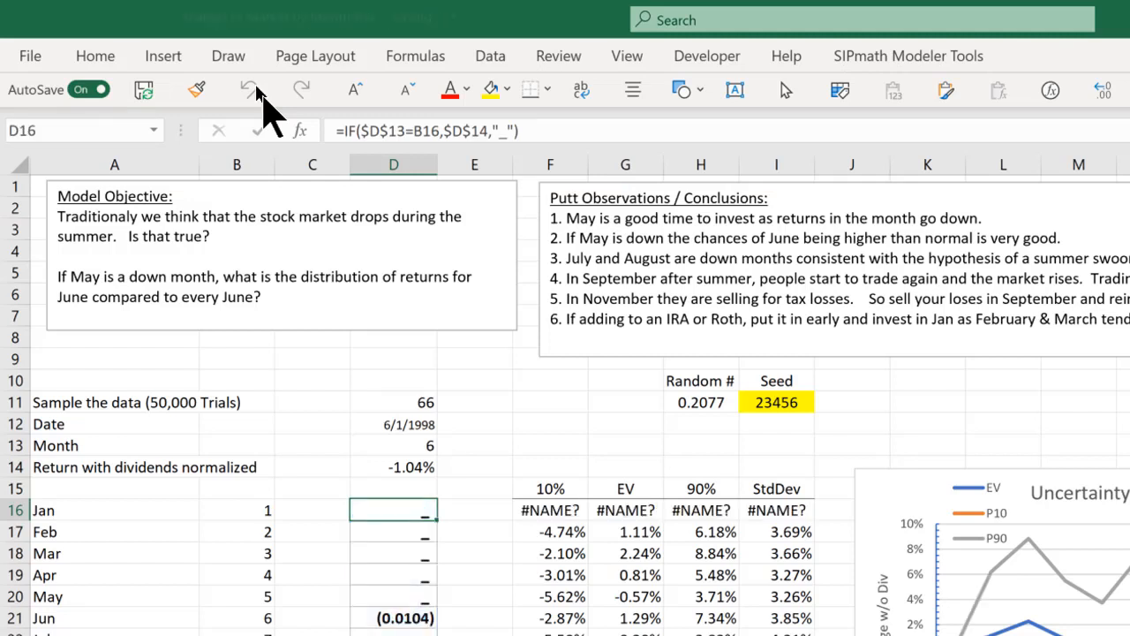
key(Return)
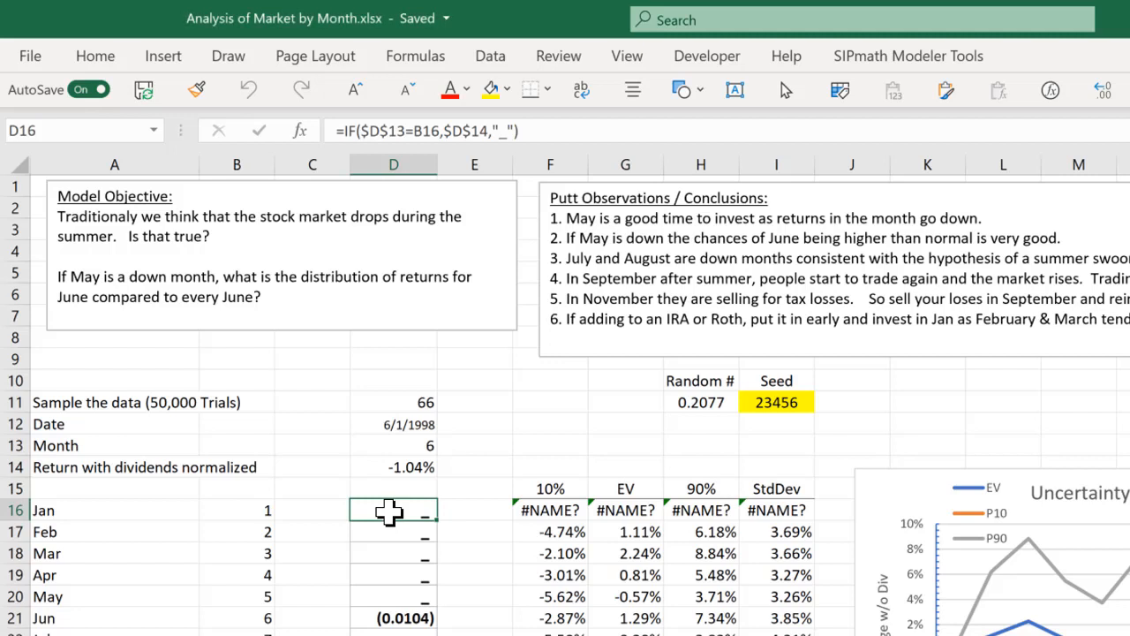
Change the false result in January's IF formula in D16 from the "_" placeholder to 0
click(496, 129)
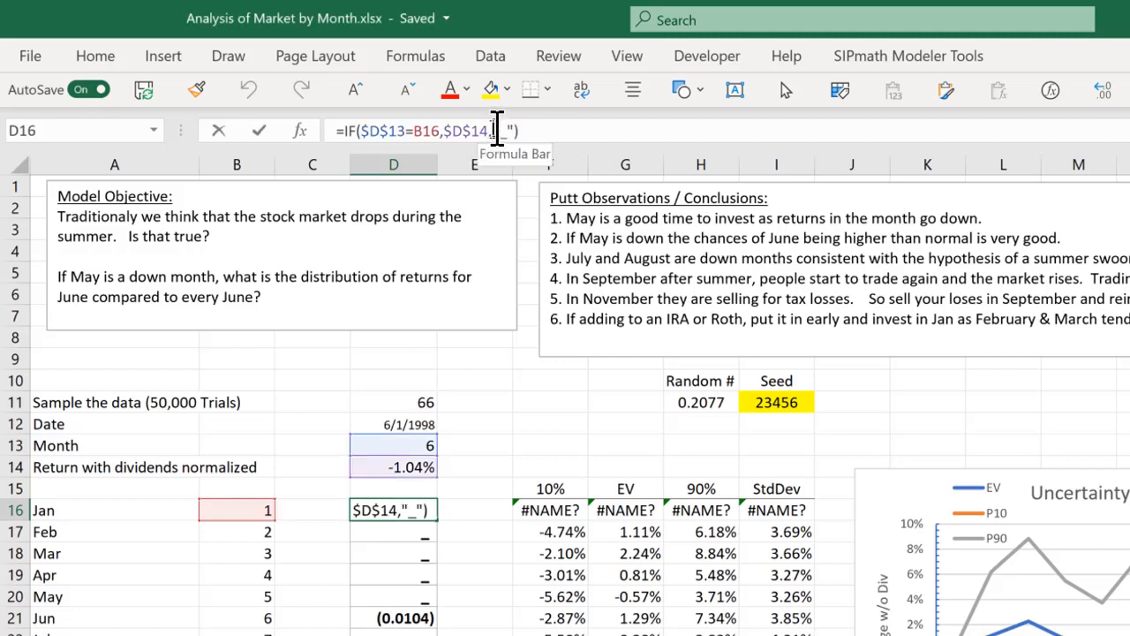
drag(496, 130, 514, 130)
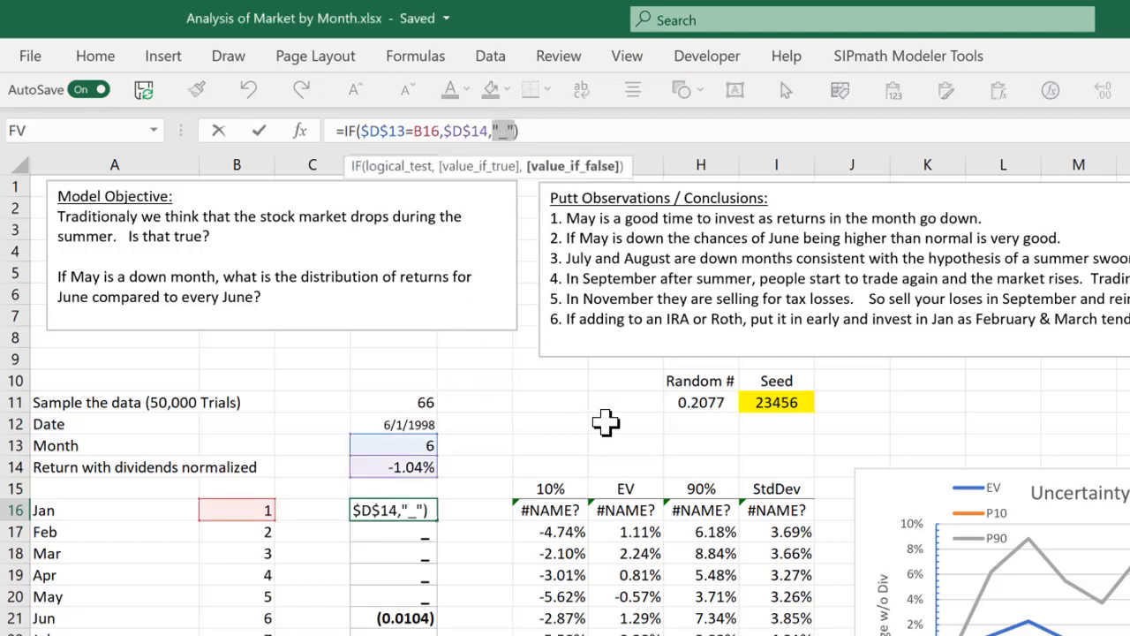
text(0)
key(ctrl+Return)
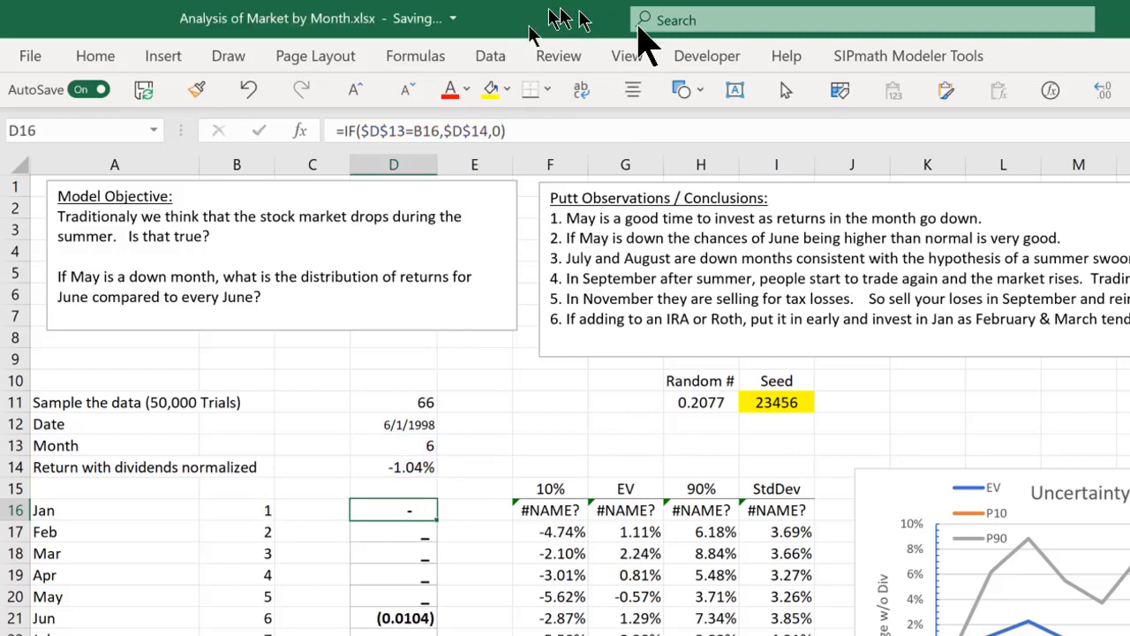
Define D16 as a SIPmath output, with its name from A16 and its sparkline starting in D16
click(892, 56)
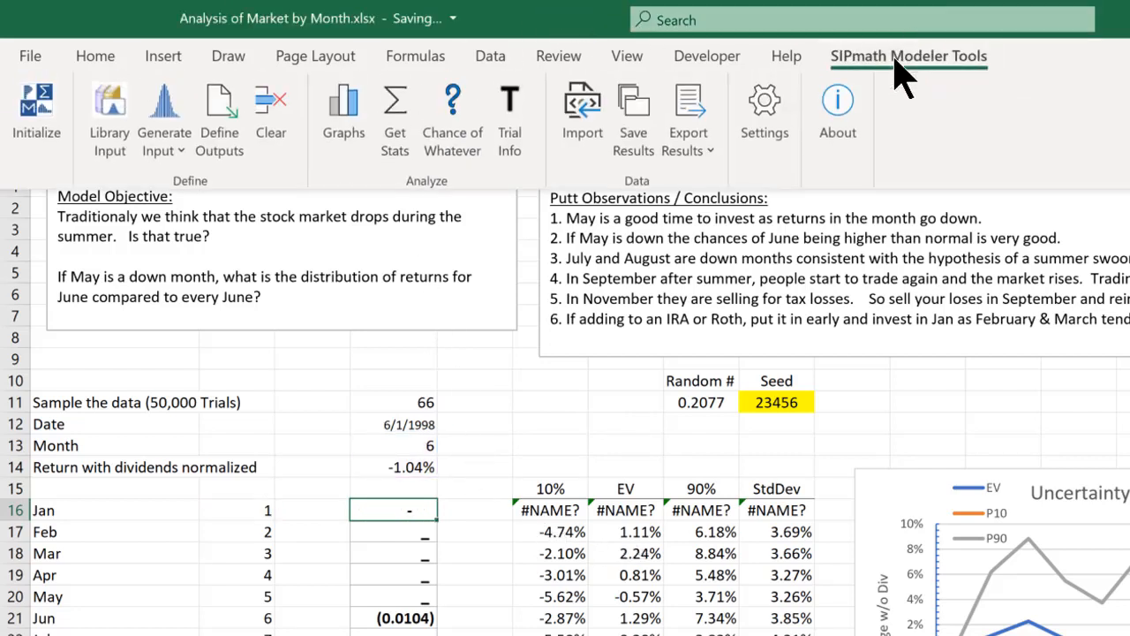
click(218, 111)
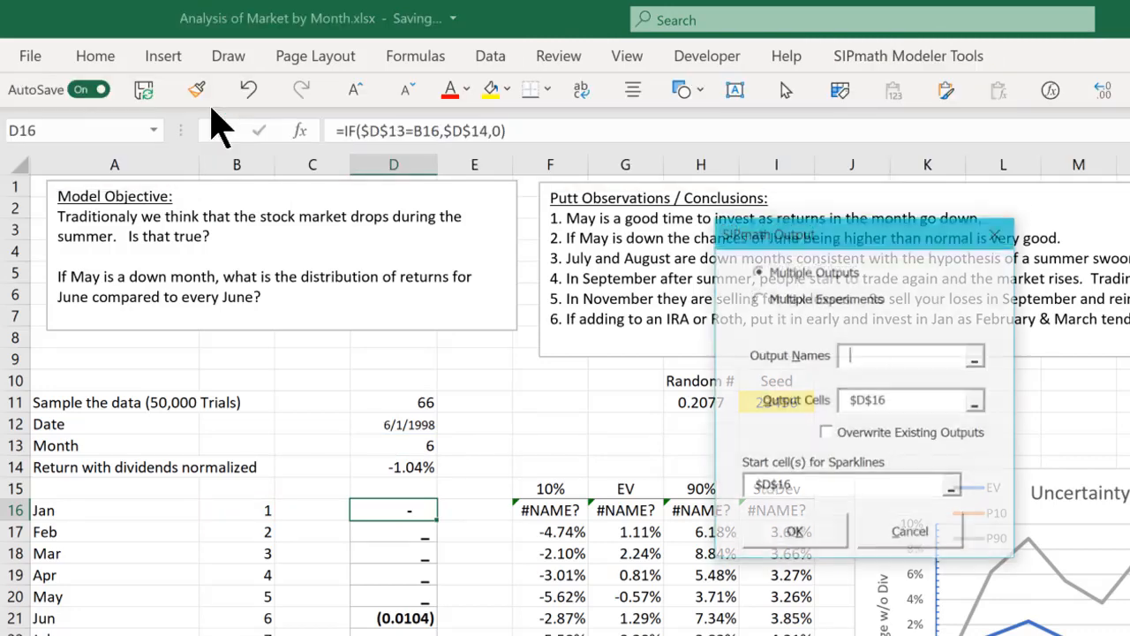
click(93, 510)
click(795, 531)
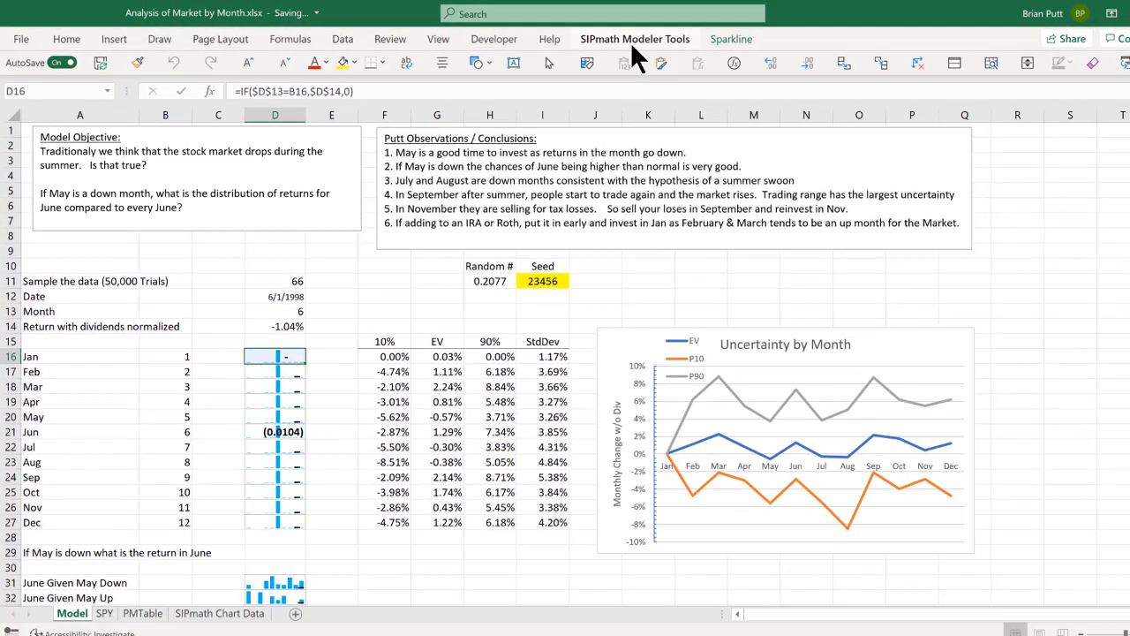
Create a cumulative Excel chart of output D16 starting at G29, and move it up beside the monthly table
click(855, 56)
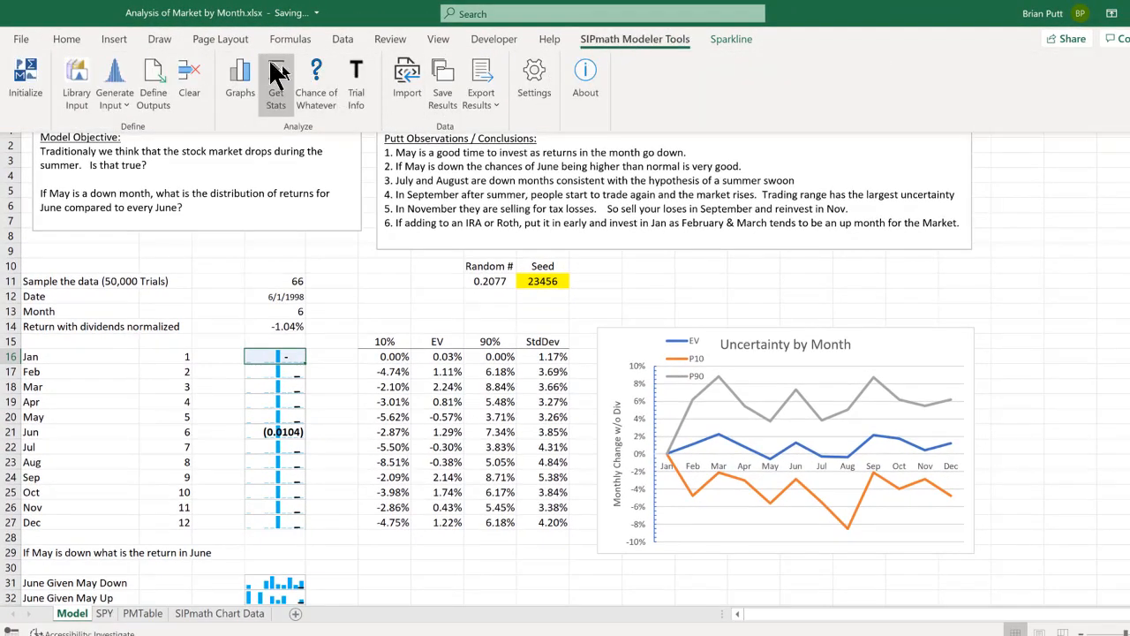
click(240, 77)
click(535, 467)
click(440, 553)
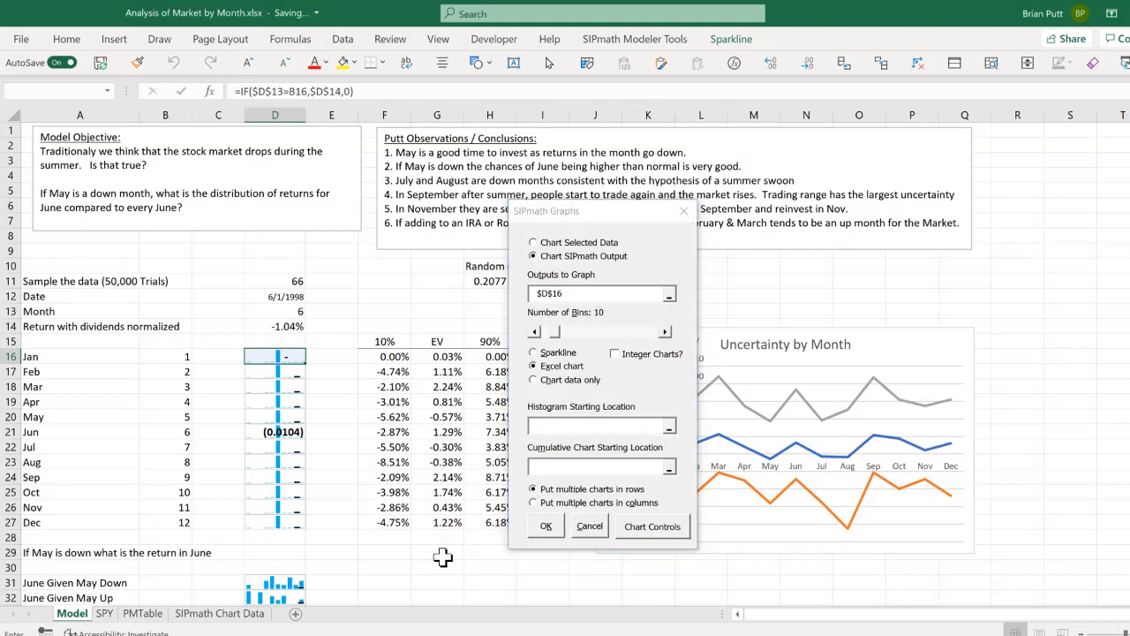
click(539, 526)
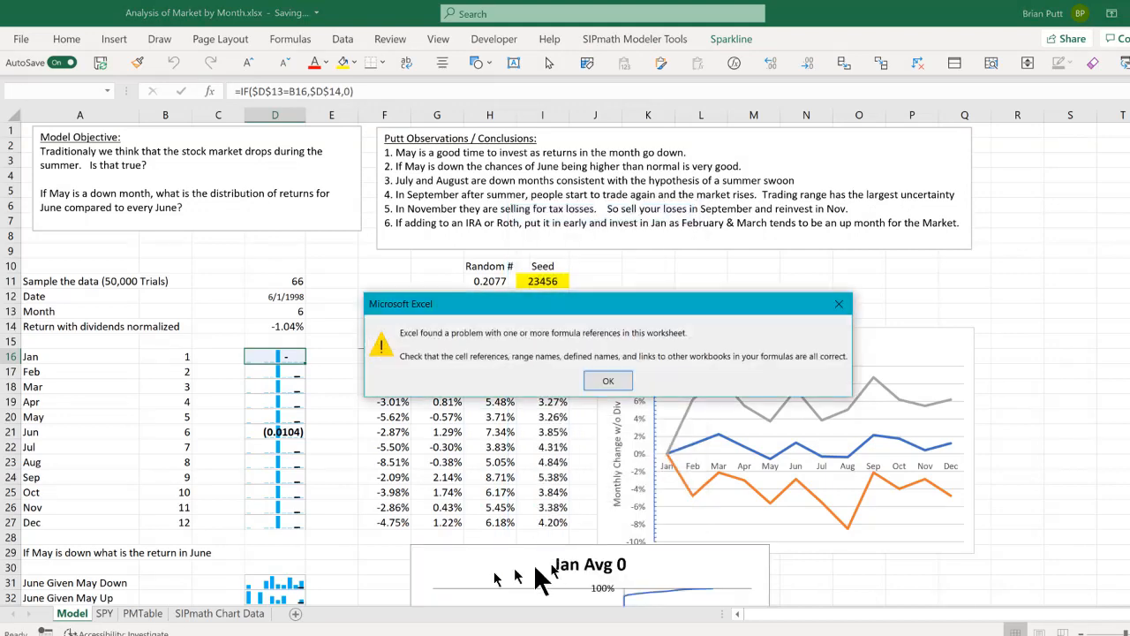
click(608, 389)
drag(503, 425, 483, 326)
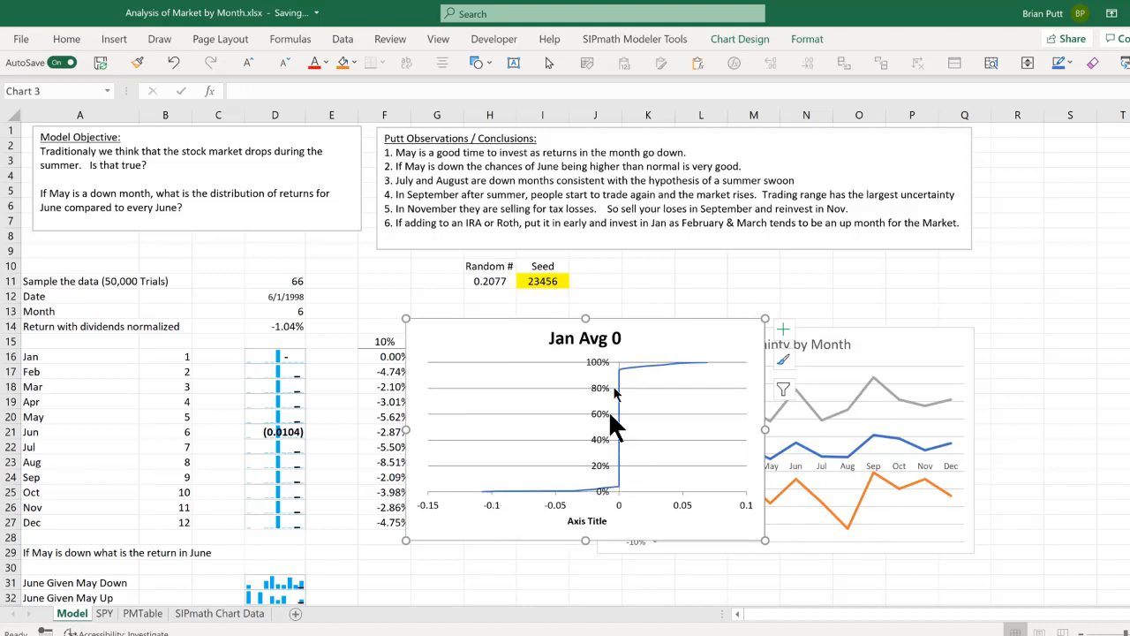
Edit January's formula in D16 to read =IF($D$13=B16,$D$14,"_")
click(276, 356)
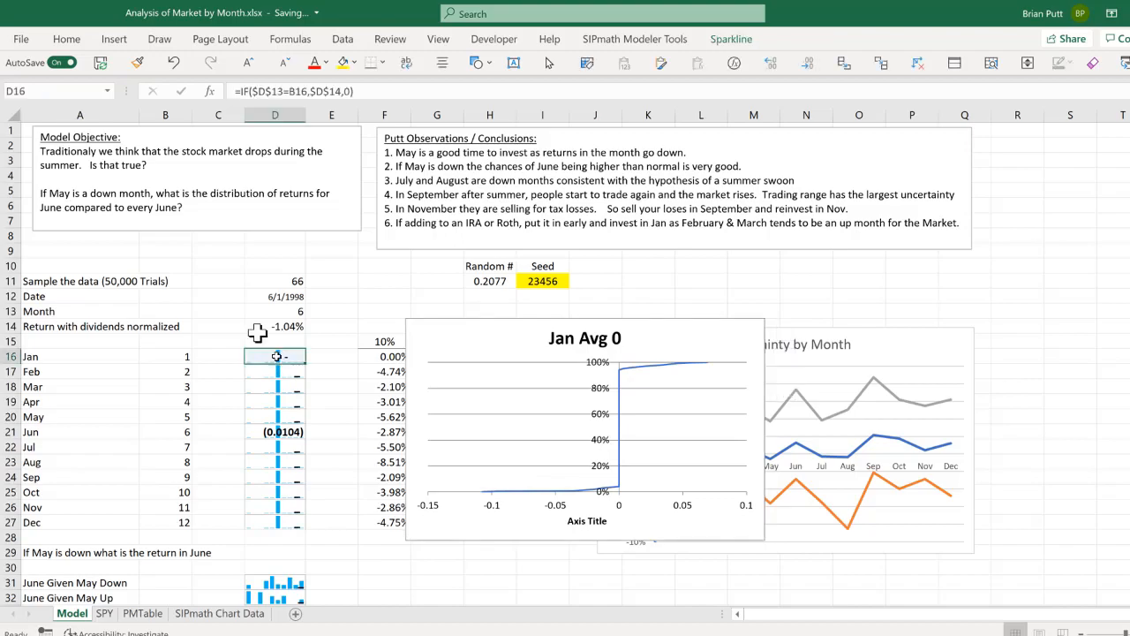
click(347, 91)
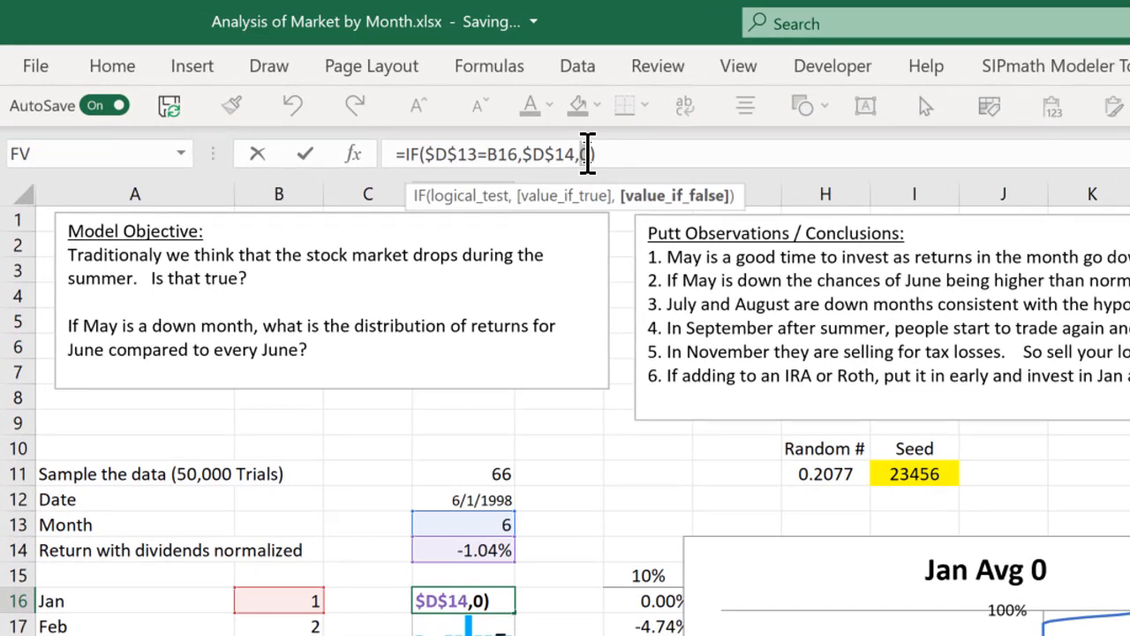
text("_")
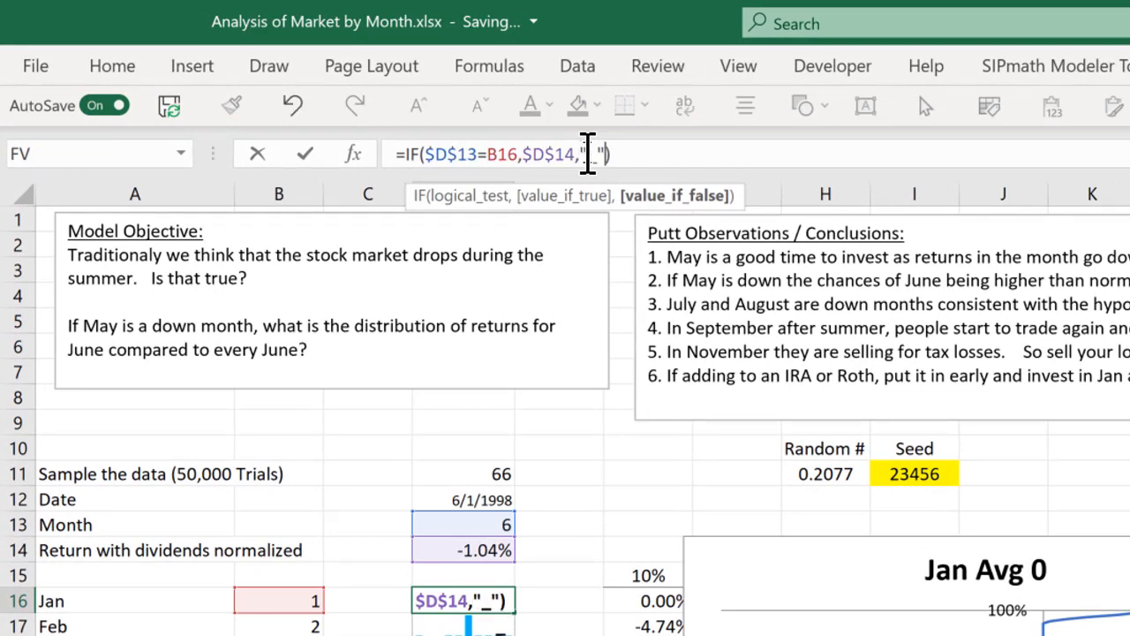
key(Return)
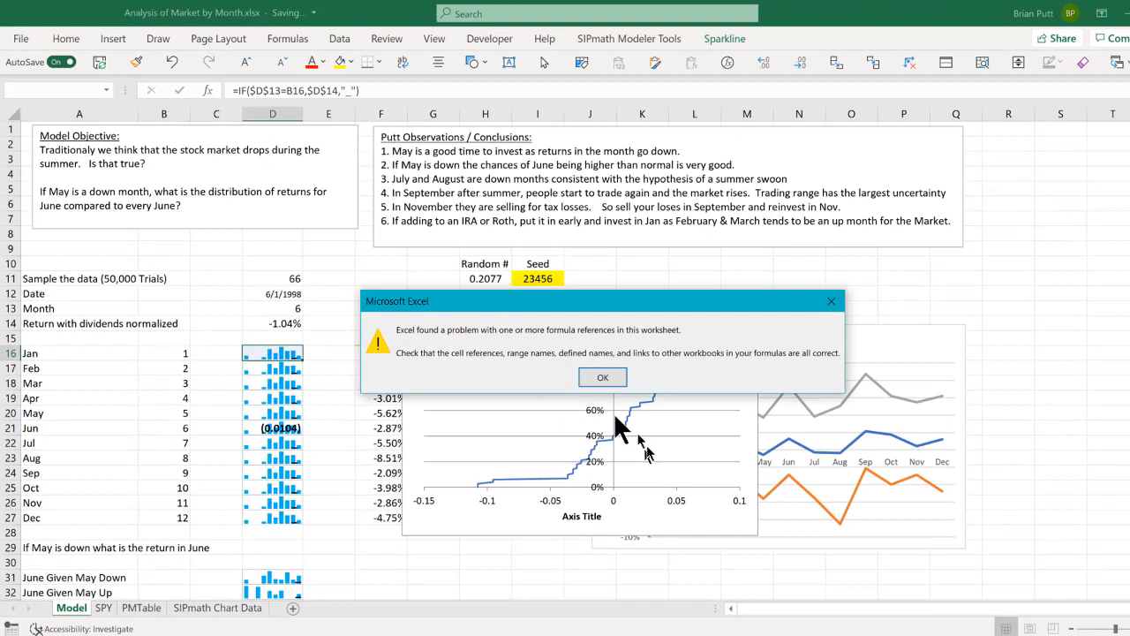
click(602, 377)
Compare January's cumulative chart with the Distribution by Month chart further down the Model sheet
click(734, 334)
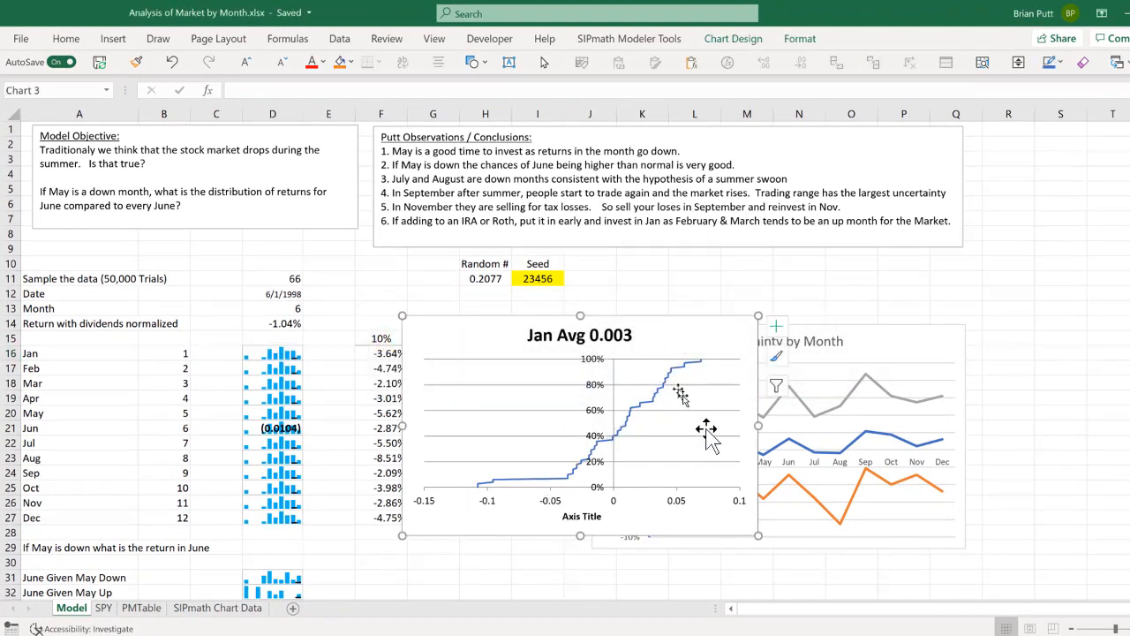
click(1013, 409)
scroll(1014, 409, down, 5)
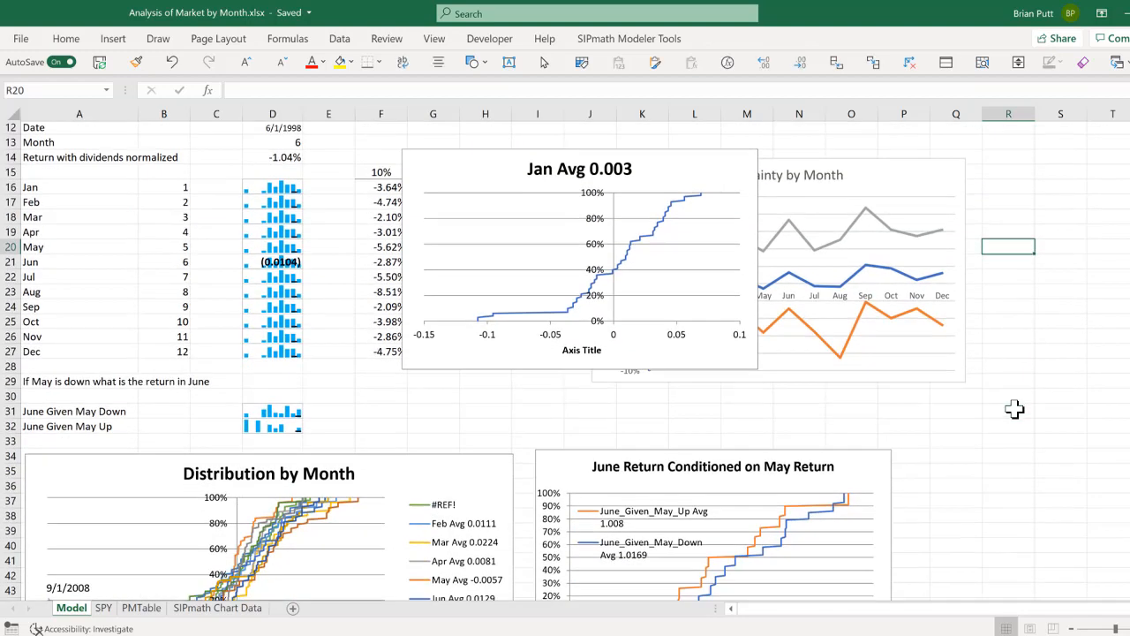
scroll(1014, 408, up, 4)
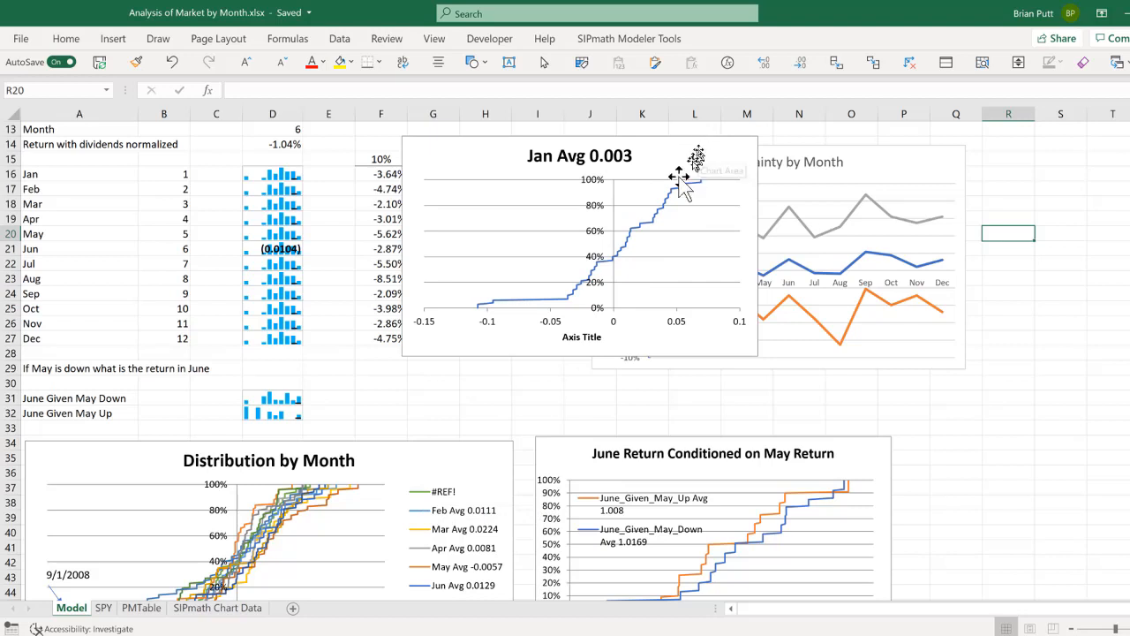
click(480, 459)
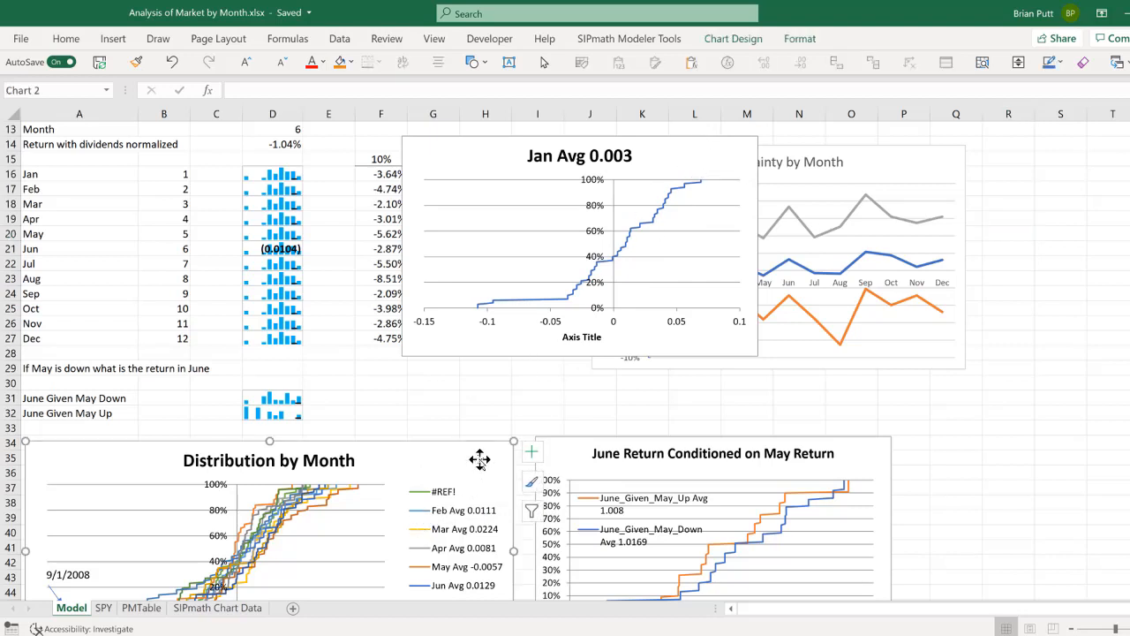
click(676, 163)
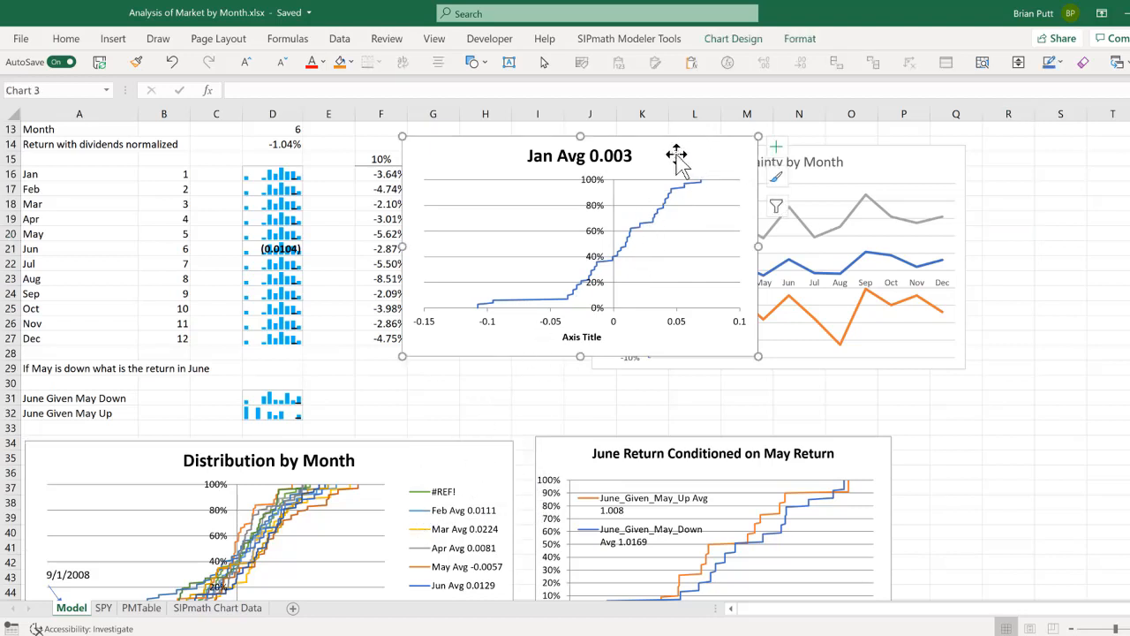
Paste the copied Distribution by Month series into January's cumulative chart and remove the broken #REF! series from its data source
key(ctrl+v)
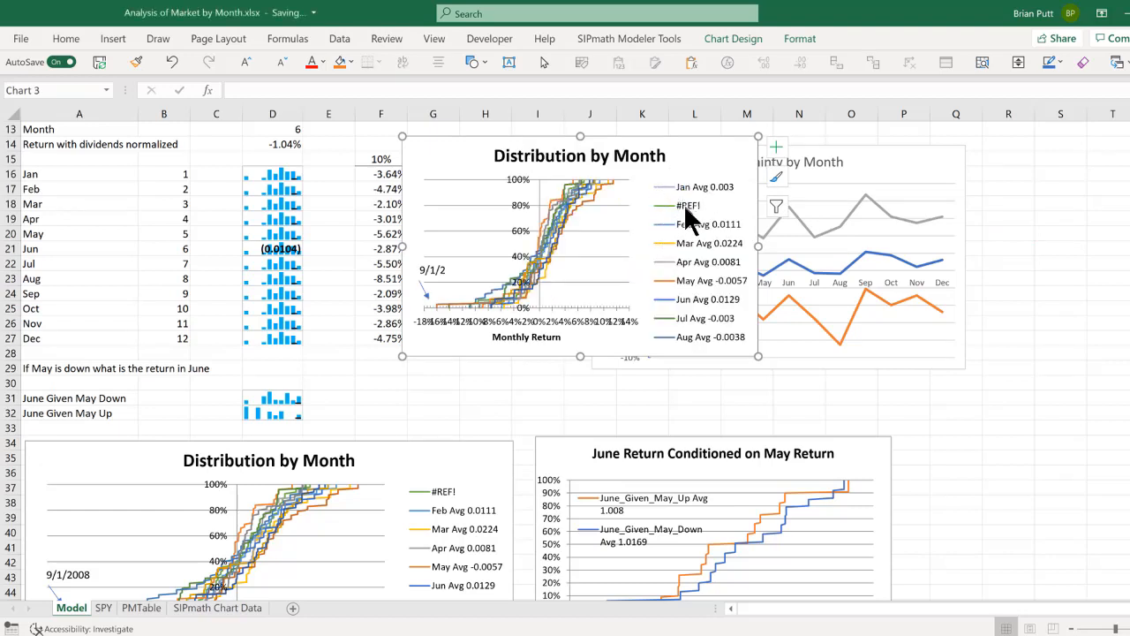
click(719, 35)
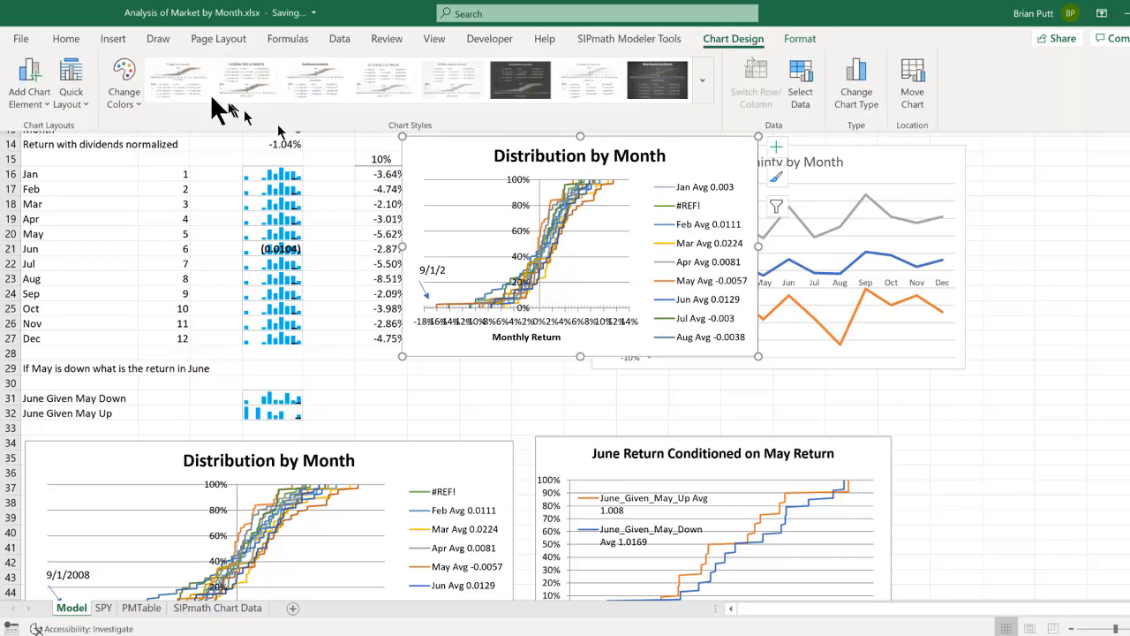
click(804, 72)
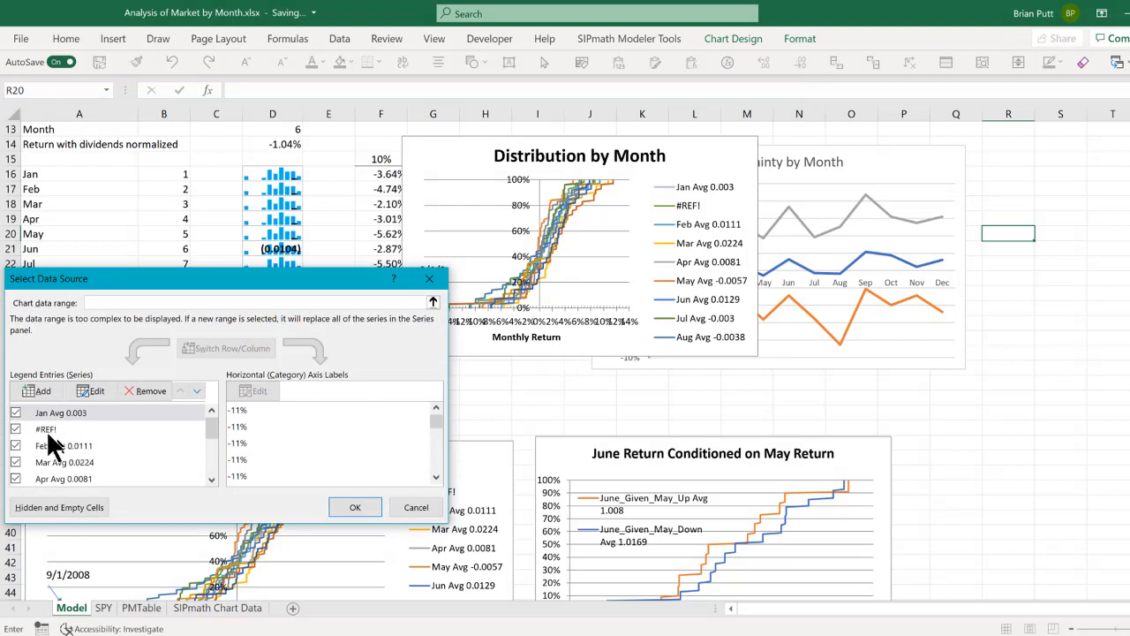
click(44, 428)
click(140, 389)
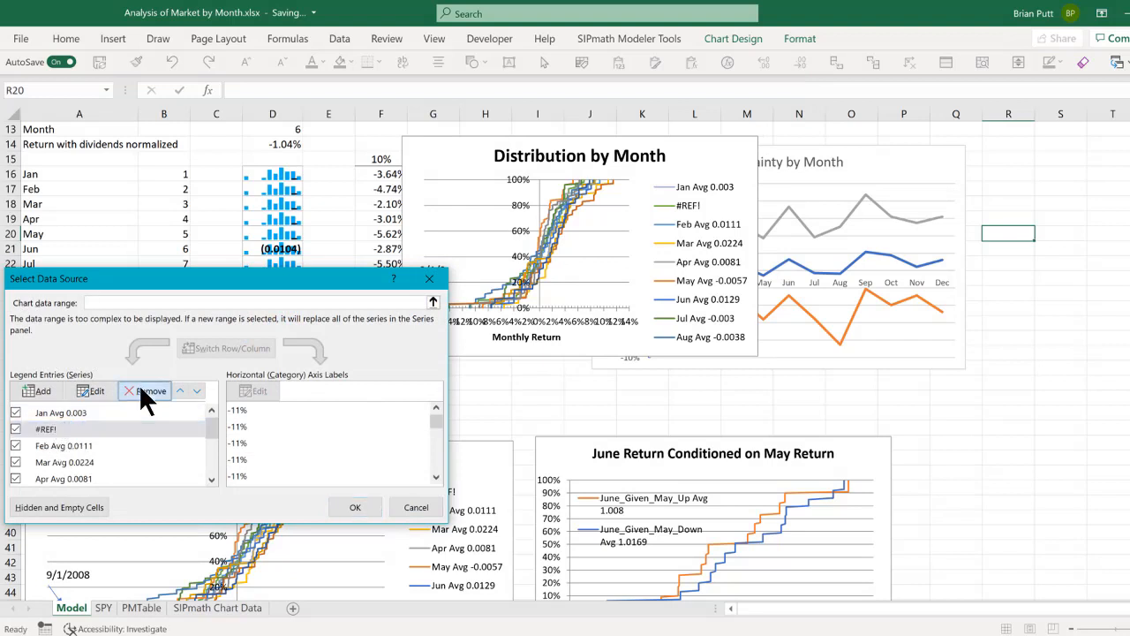
click(354, 505)
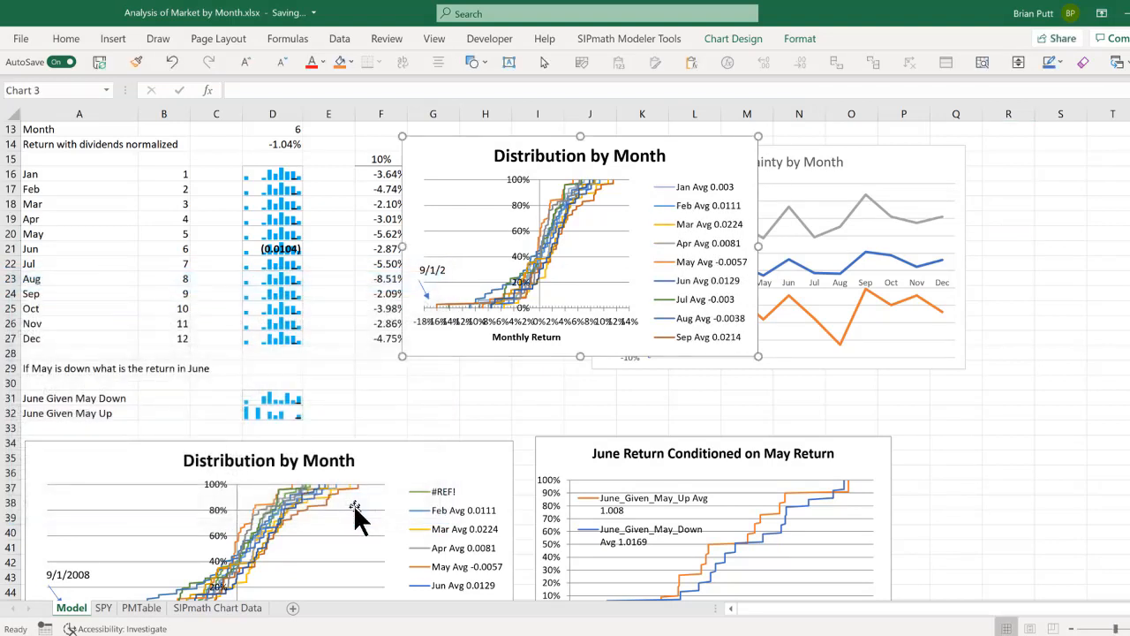
Delete the old Distribution by Month chart and move the enlarged combined chart into its place below the June conditional rows
click(986, 367)
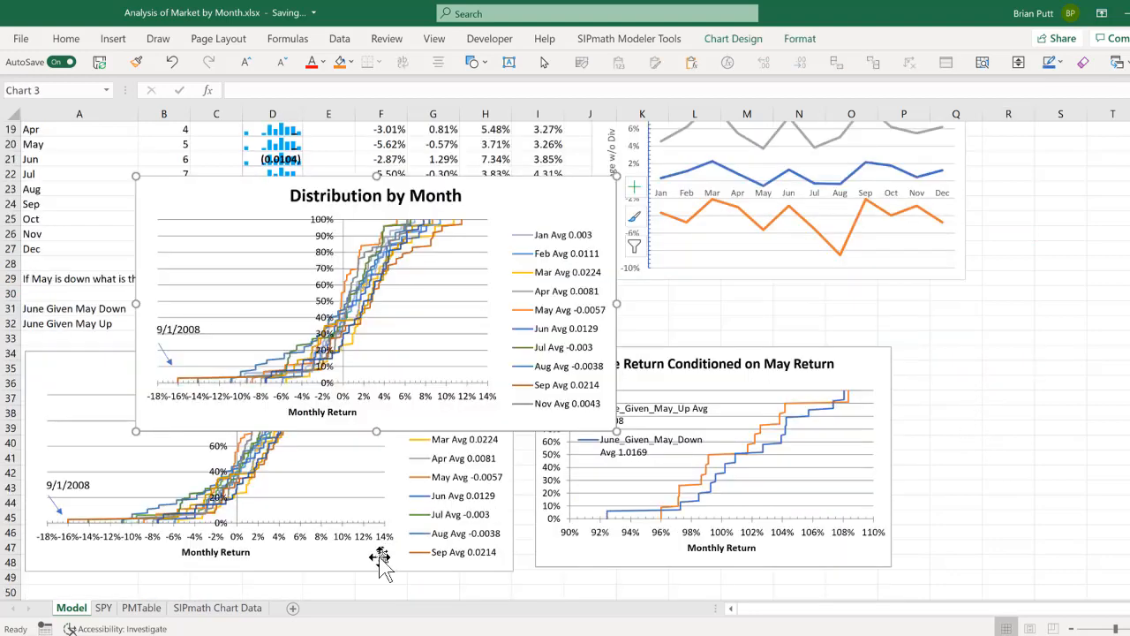
key(Delete)
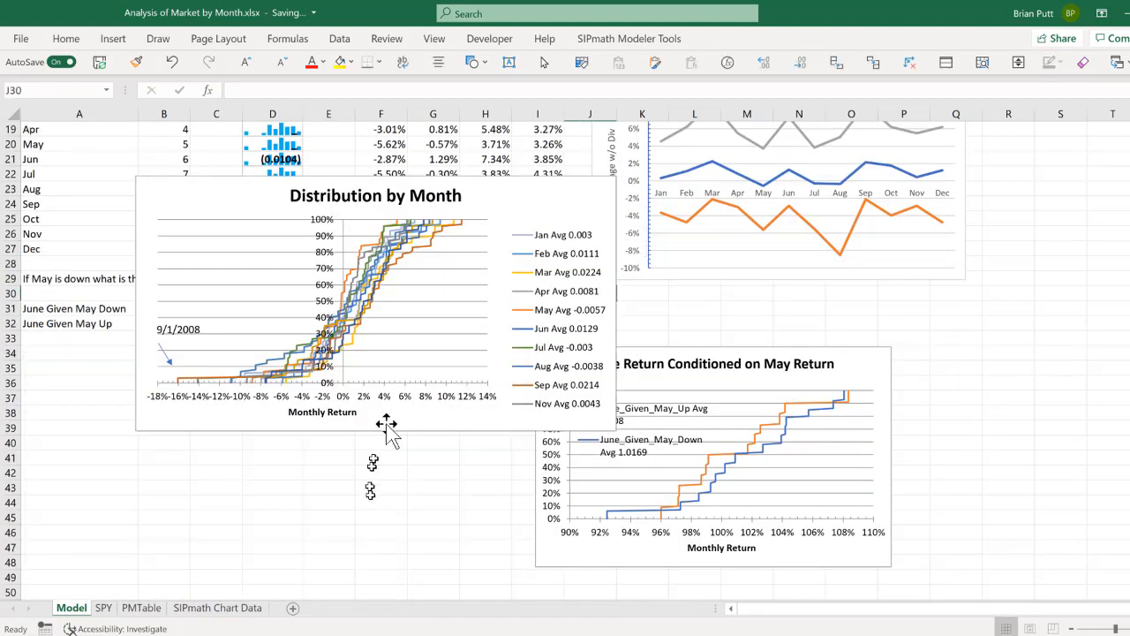
drag(504, 211, 420, 352)
Examine the June Given May Down and May Up formulas in D31 and D32 against the June Return Conditioned on May Return chart
click(554, 365)
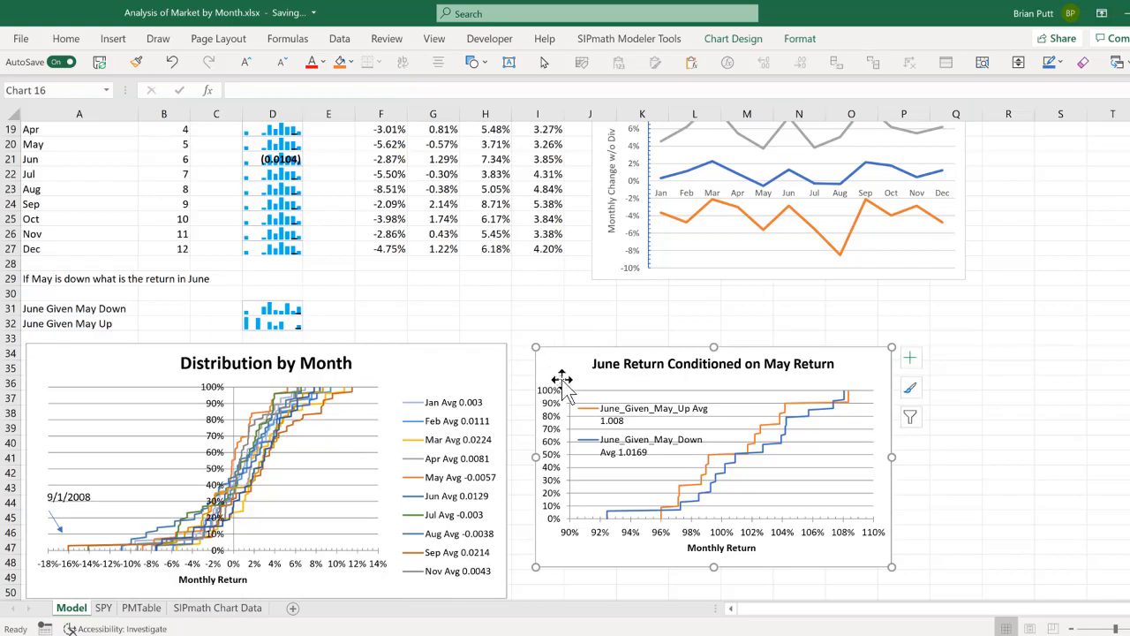
click(271, 311)
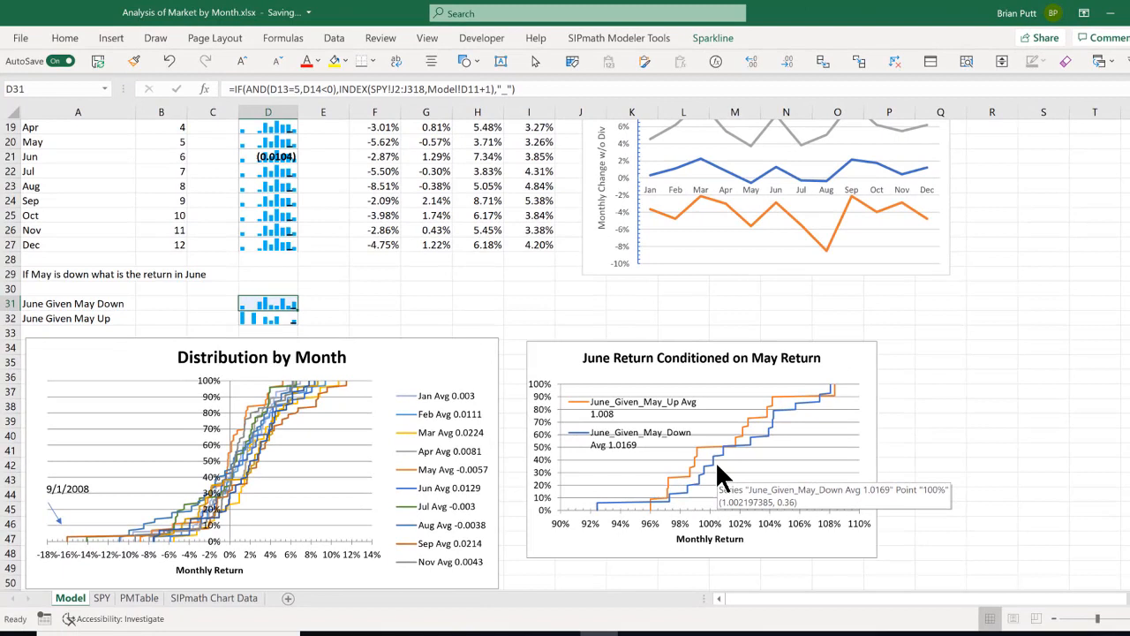
click(812, 529)
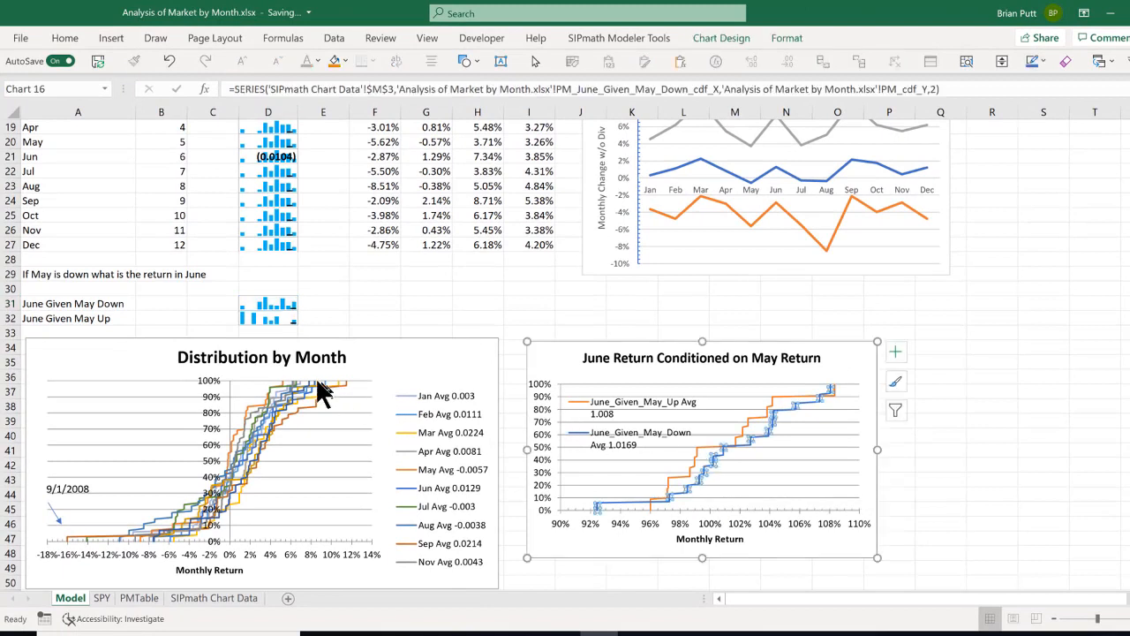
click(273, 318)
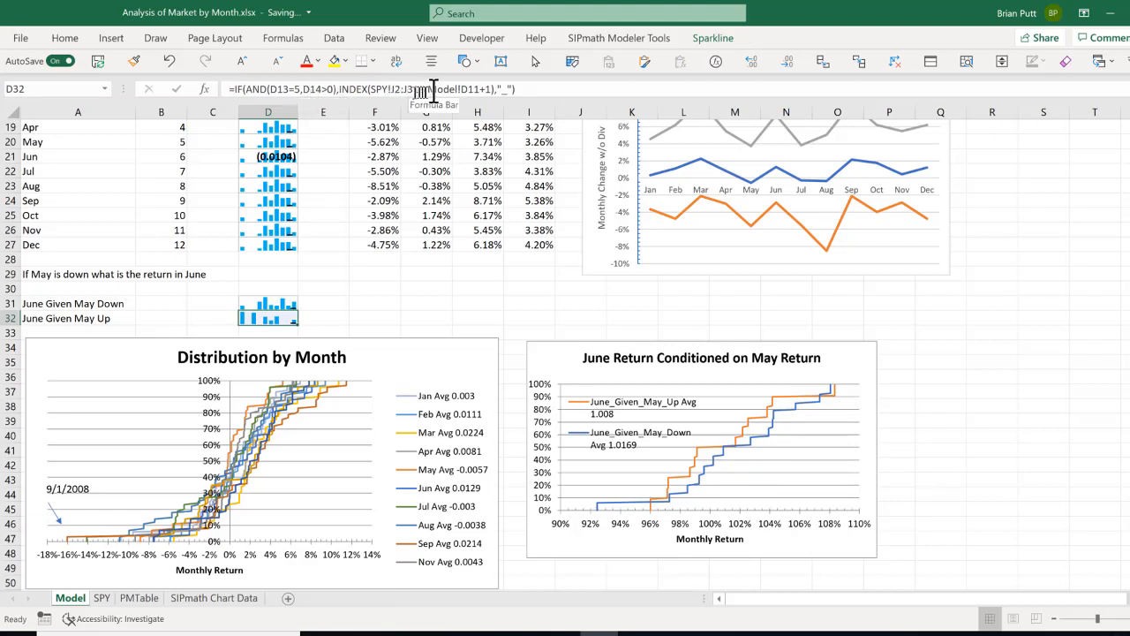
click(767, 305)
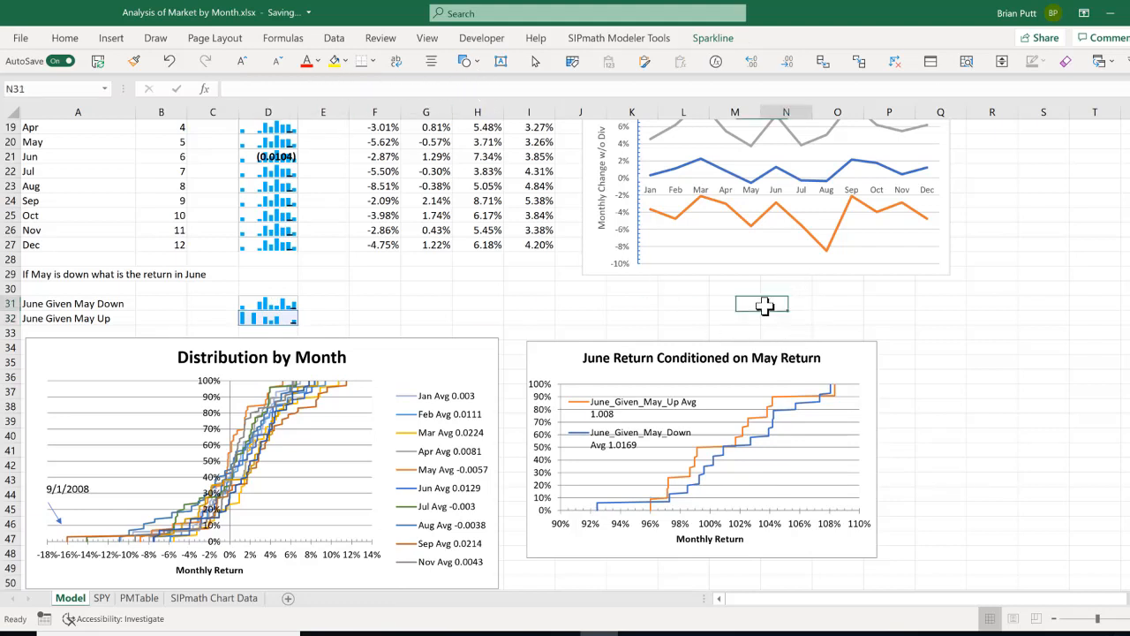
scroll(1103, 319, up, 3)
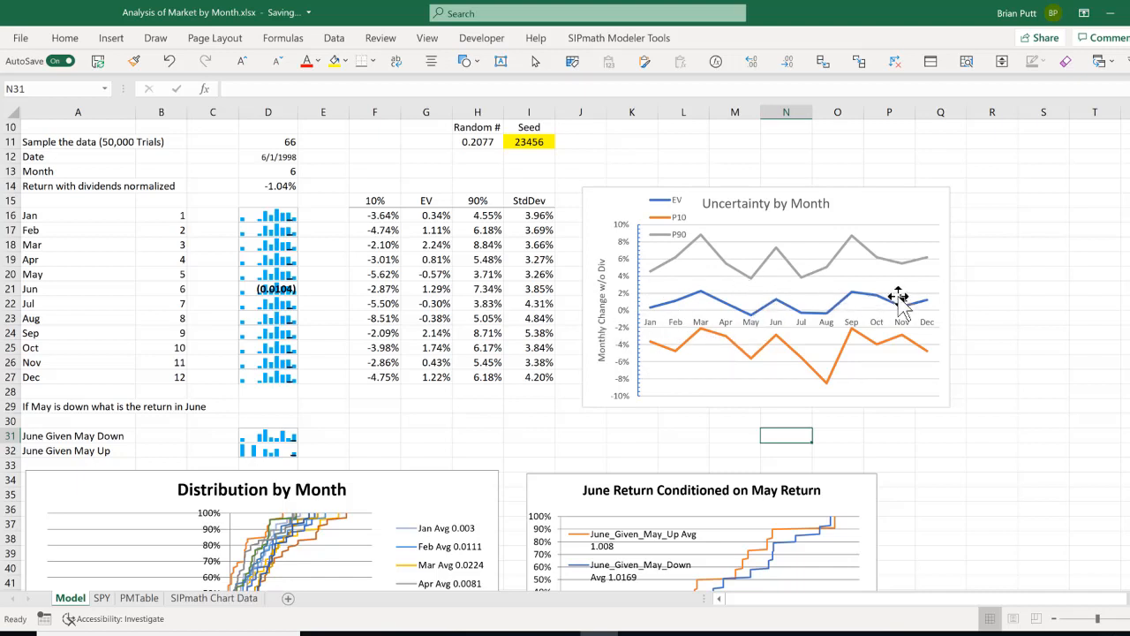
Switch to the web browser and open the Tools page of the probabilitymanagement.org website
mouse_move(920, 304)
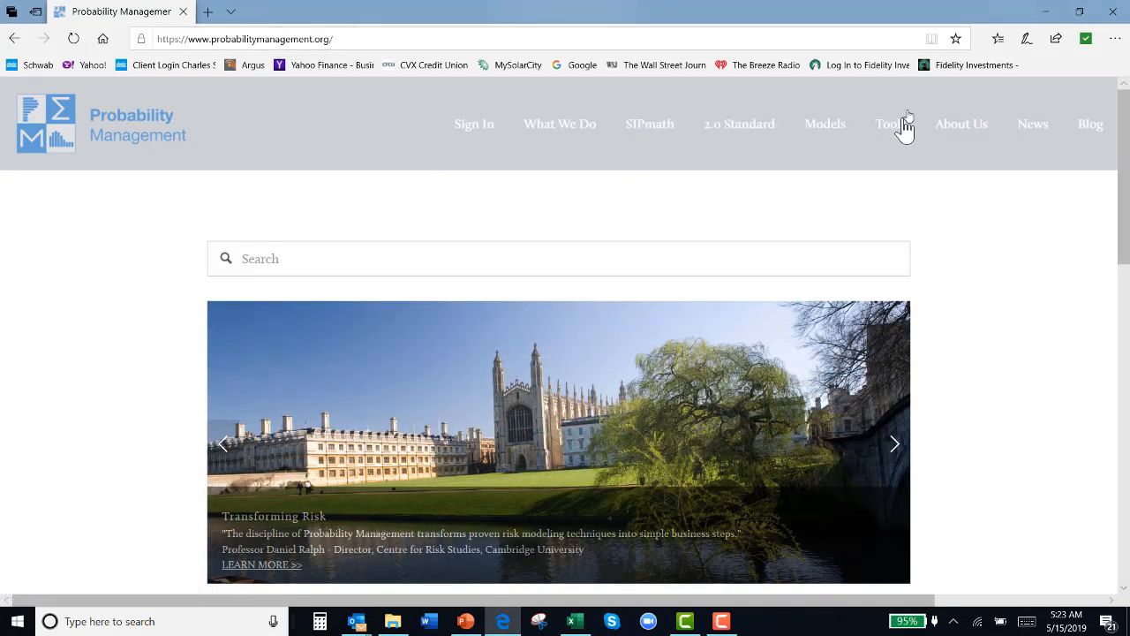
mouse_move(901, 136)
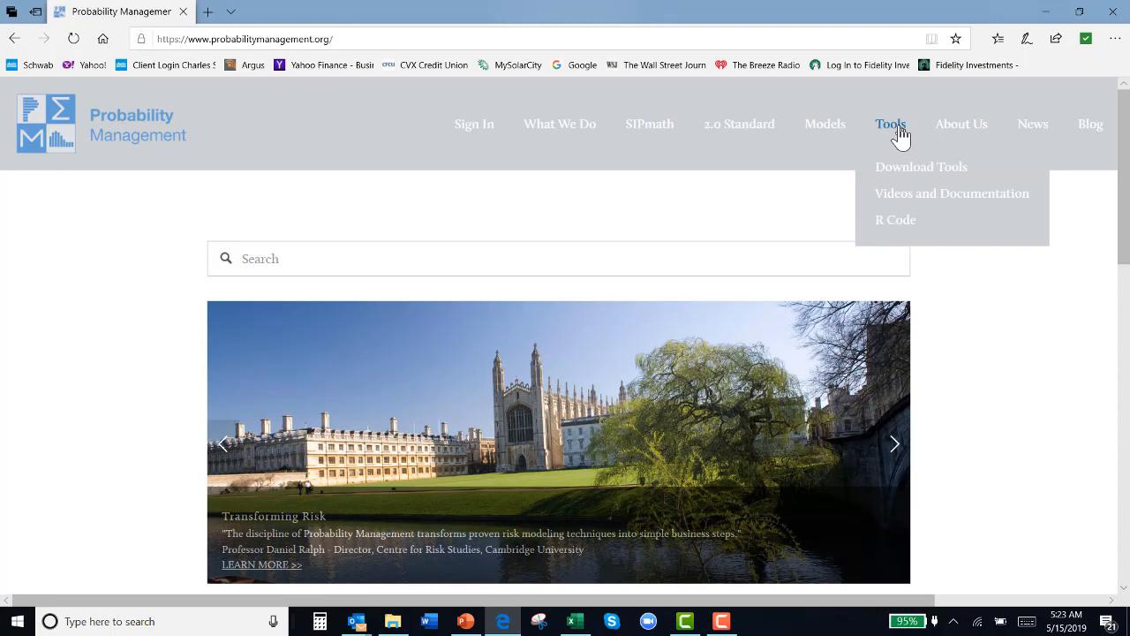
click(901, 137)
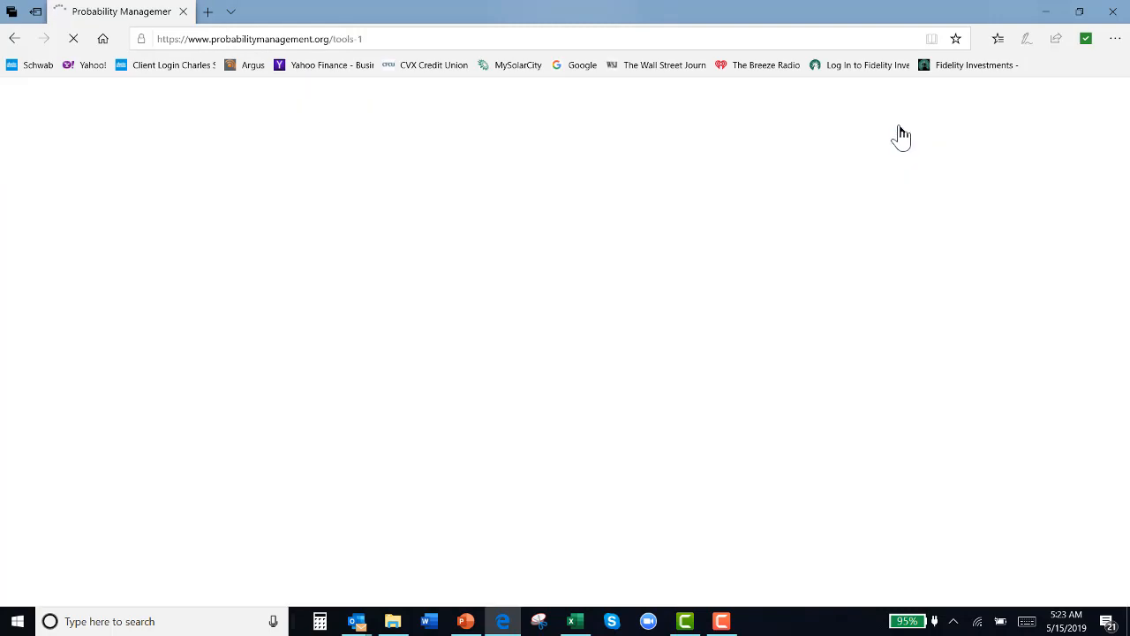